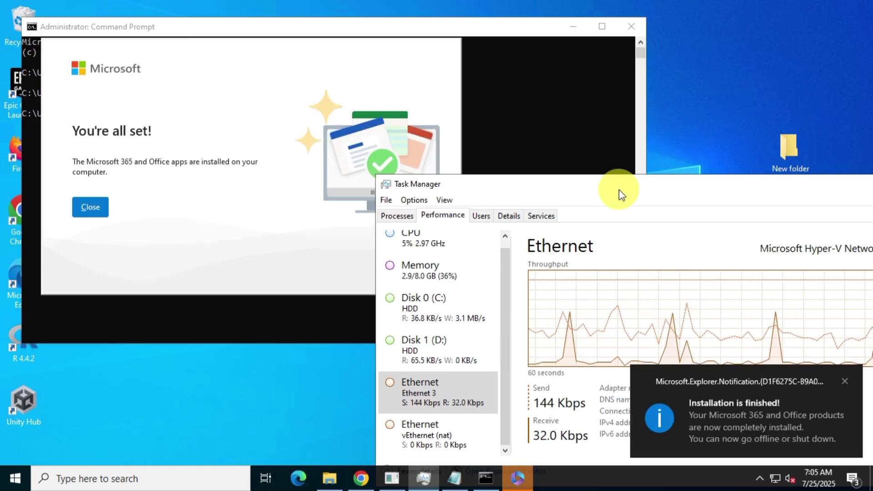
Step: Close the finished Office installer and Command Prompt, then scroll the Start app list to Word
left_click(90, 208)
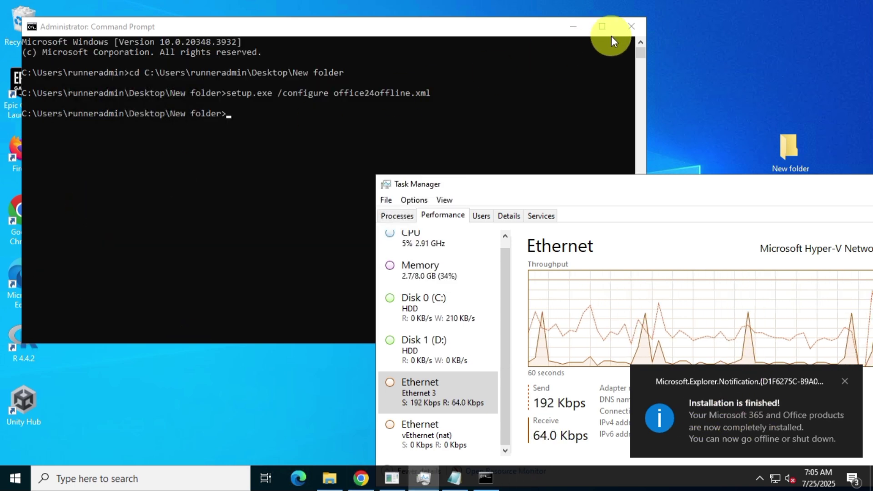
left_click(630, 27)
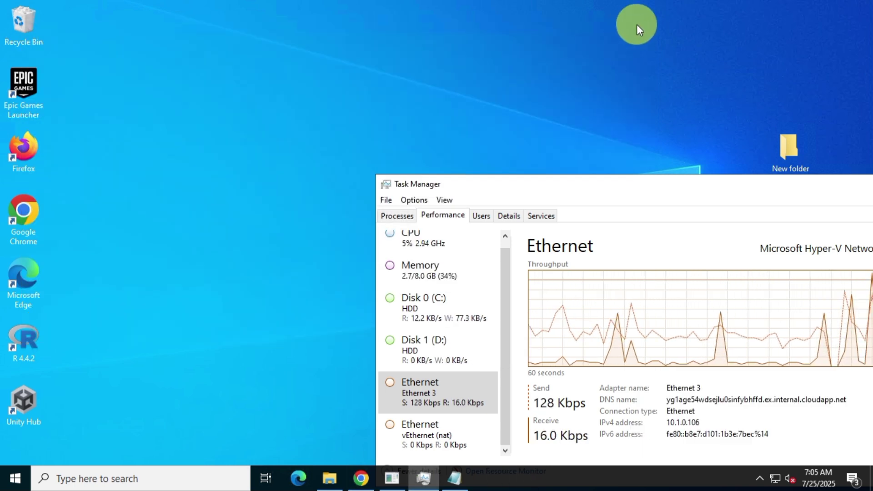
left_click(15, 482)
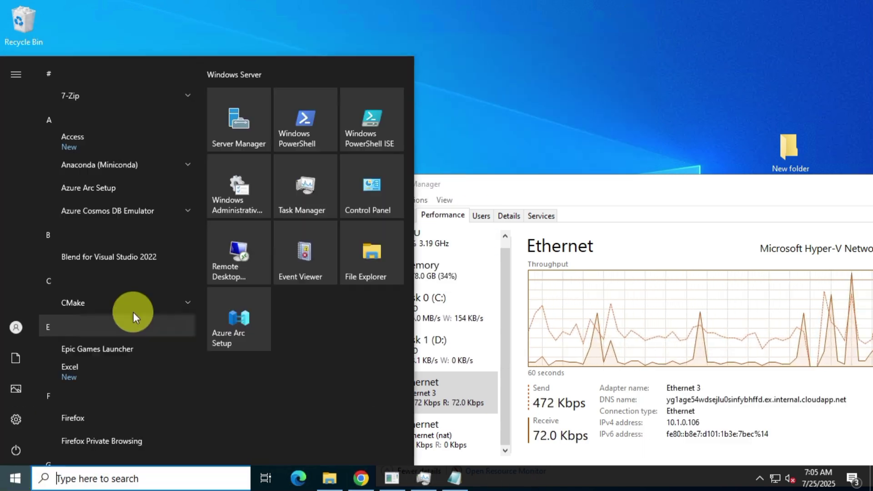
scroll(118, 293, "down", 15)
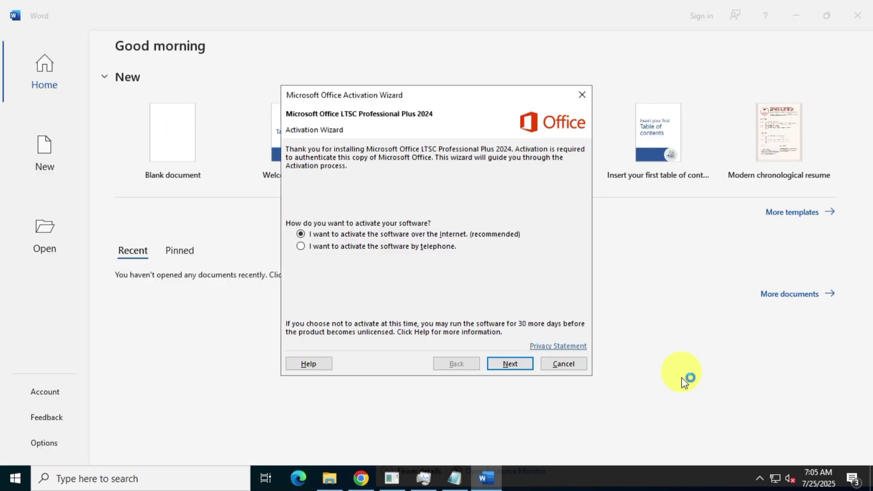
Step: Cancel the activation wizard, check Account for Office LTSC Professional Plus 2024, and close Word
left_click(552, 363)
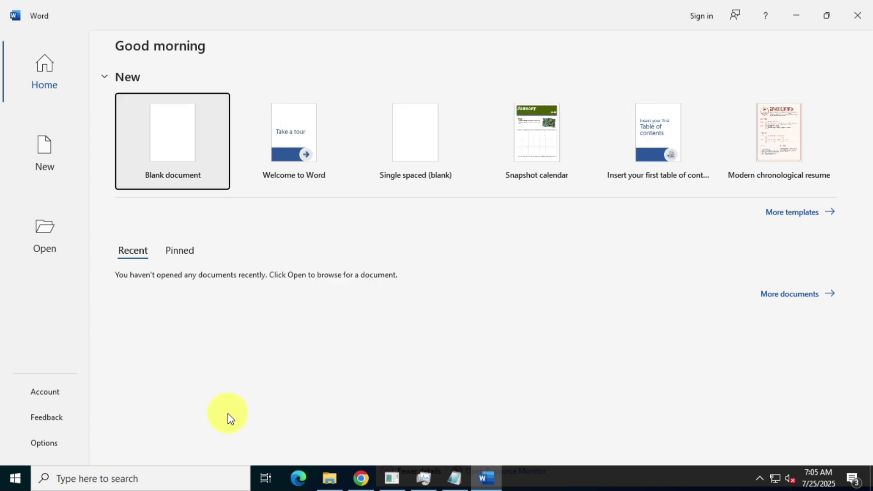
left_click(46, 394)
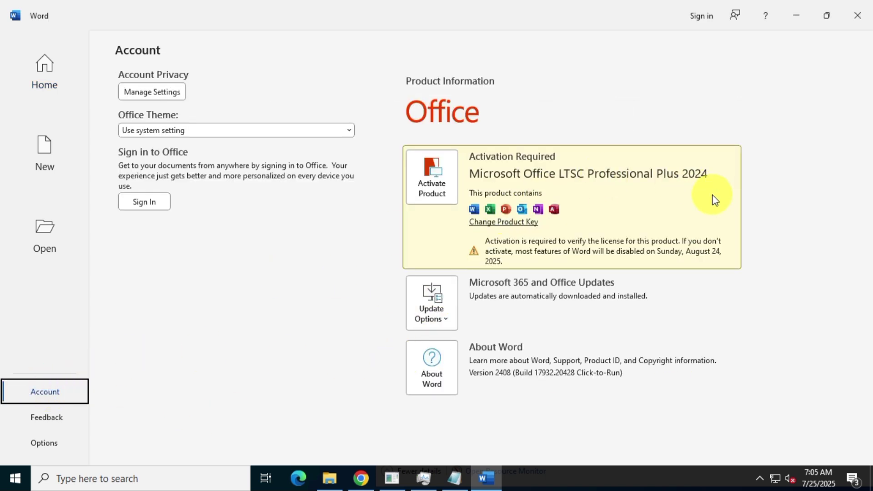
left_click(858, 16)
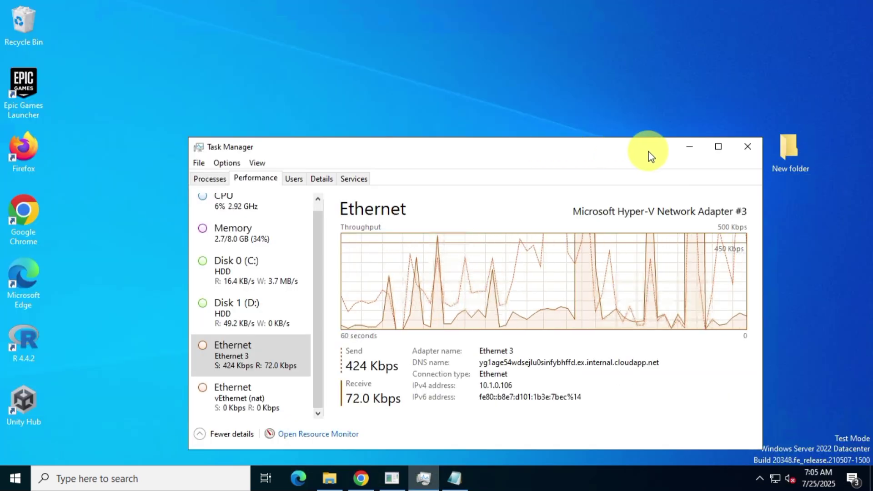
Step: Browse New folder > Office > Data > 16.0.17932.20428 and select the ten installation files
left_click(688, 149)
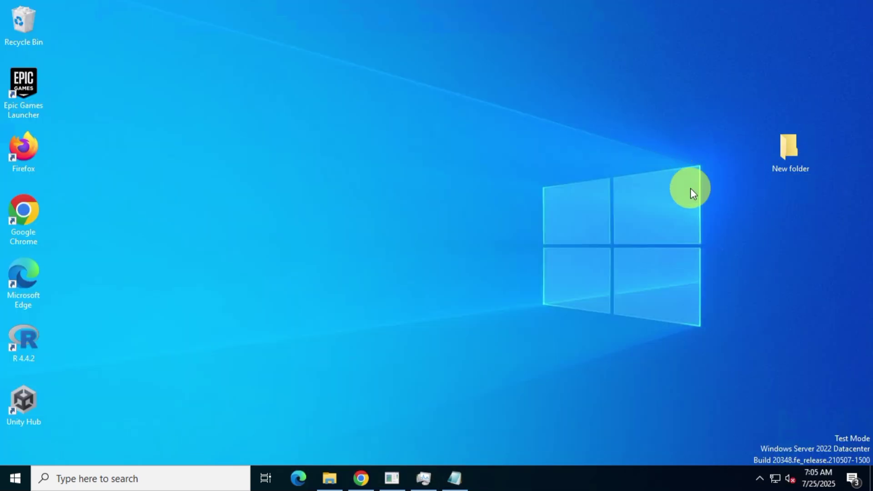
double_click(794, 151)
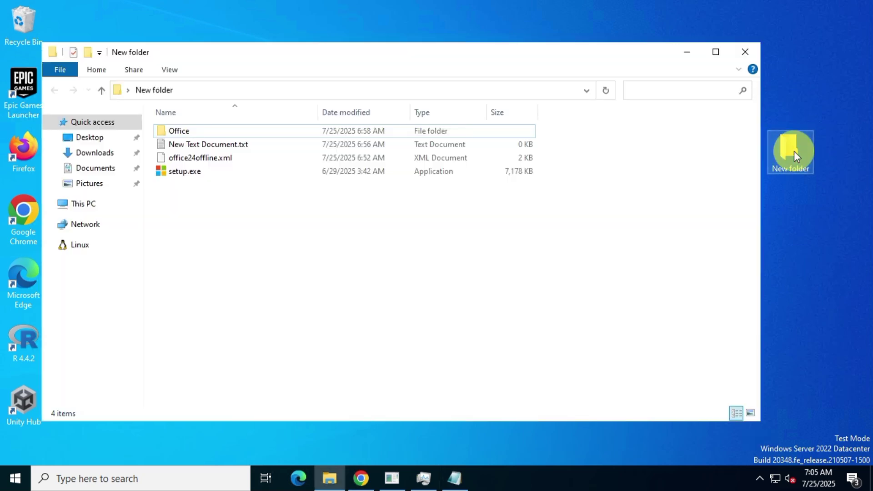
double_click(224, 131)
double_click(224, 135)
double_click(241, 130)
left_click_drag(326, 134, 314, 314)
left_click(323, 337)
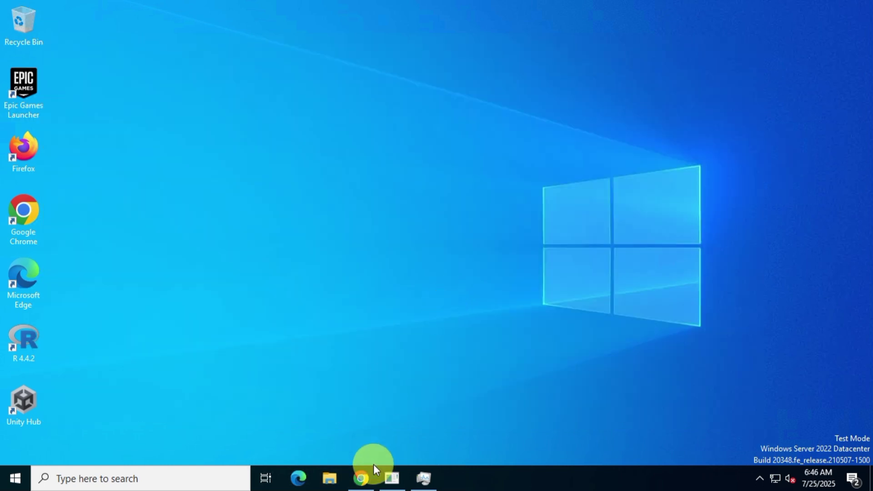
Step: Search Google in Chrome for 'office config' and open the Microsoft 365 Apps admin center result
left_click(373, 468)
left_click(318, 237)
type("office config")
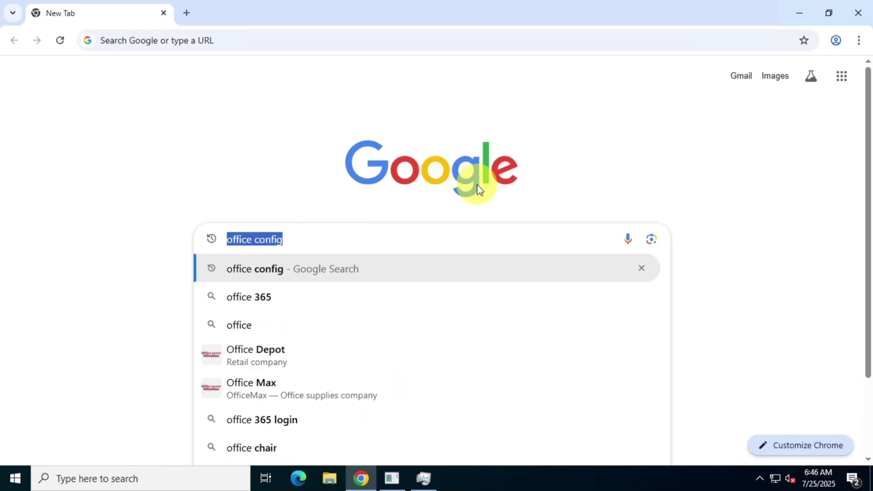
key("Return")
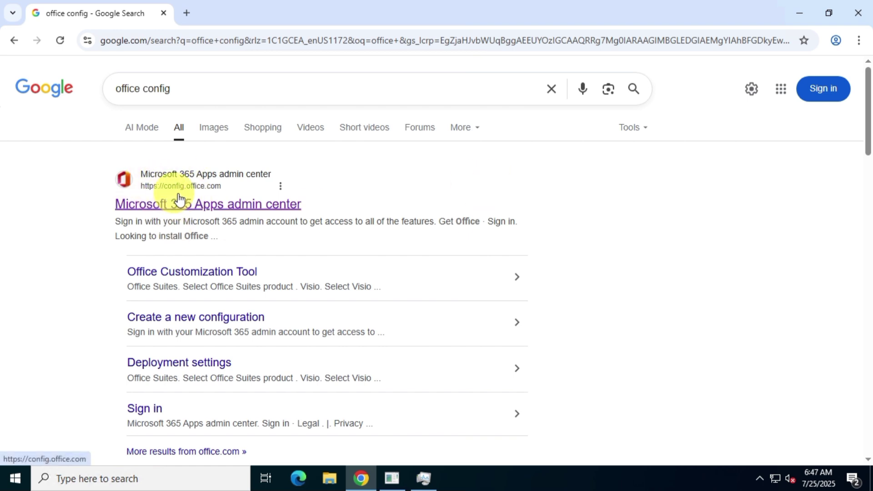
left_click(289, 209)
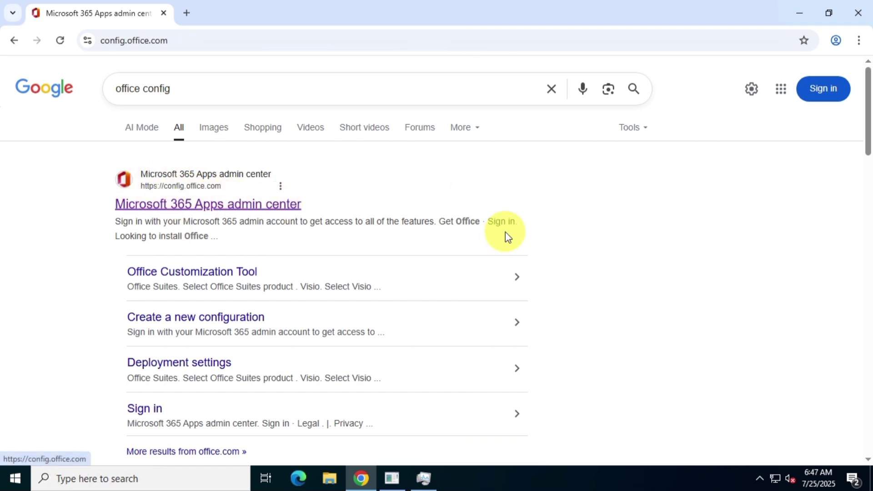
Step: On the config.office.com welcome page, choose Create under Create a new configuration
left_click(179, 39)
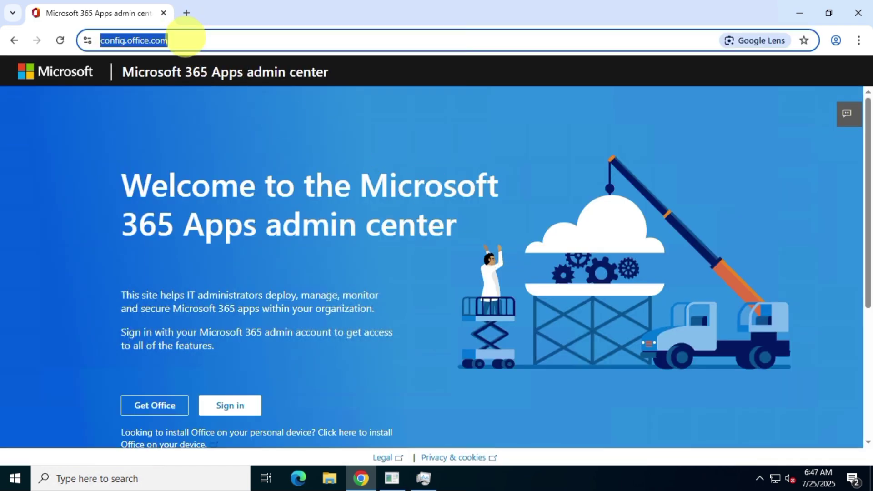
left_click(115, 189)
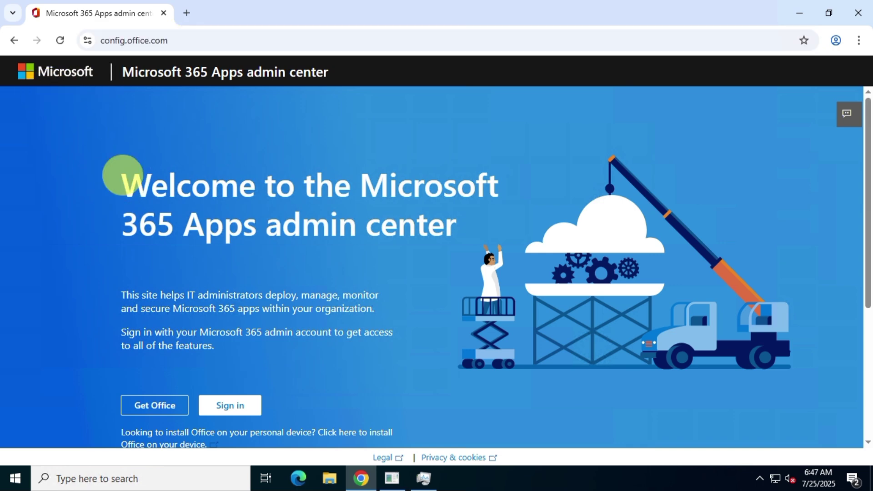
left_click(442, 235, "shift")
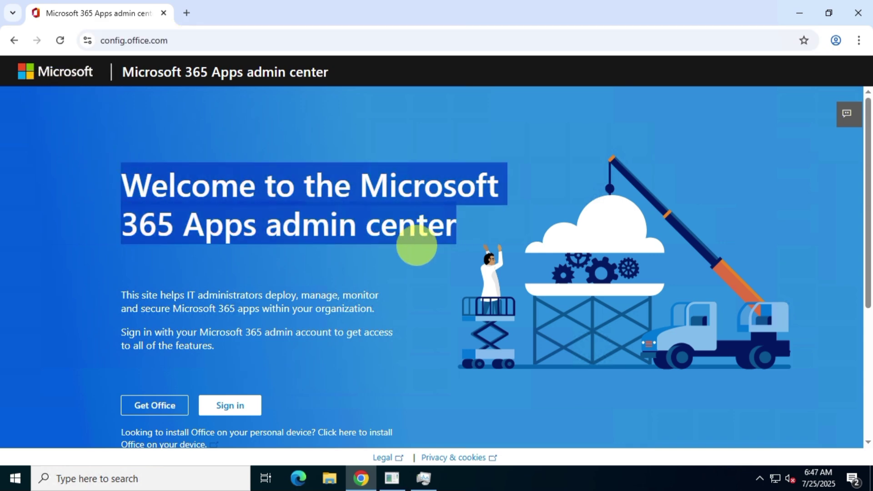
scroll(422, 252, "down", 5)
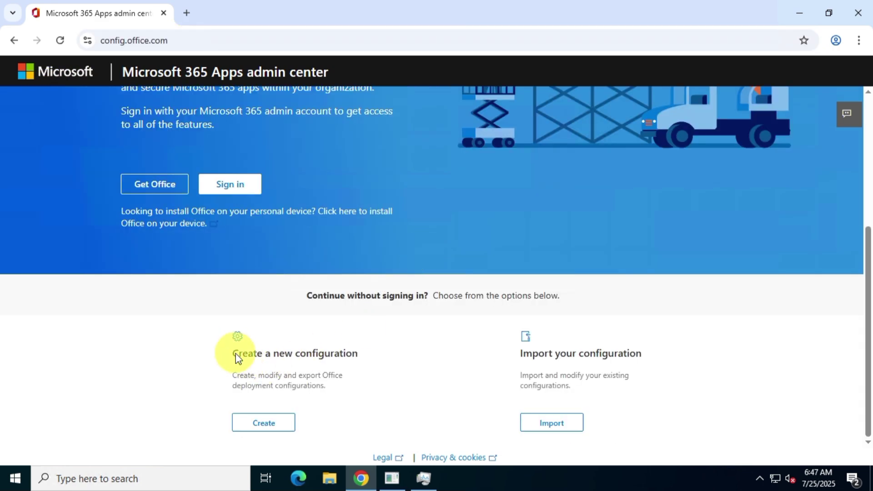
left_click(231, 351)
left_click(357, 349, "shift")
left_click(427, 364)
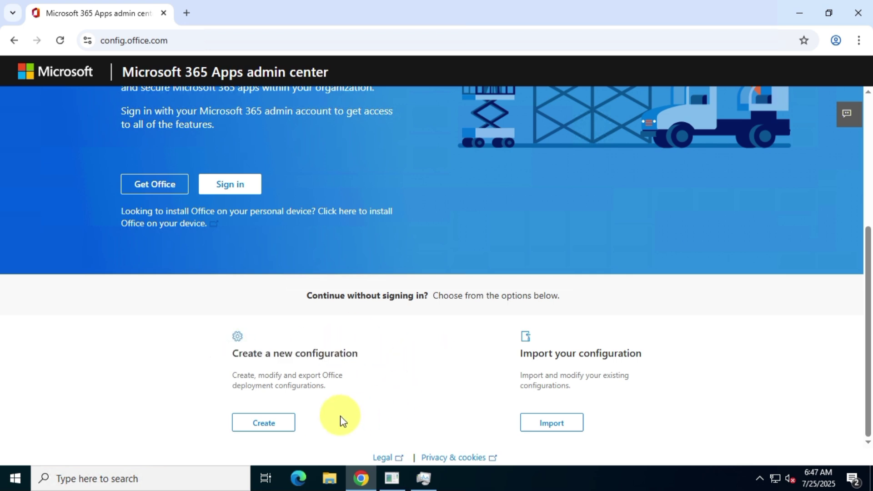
left_click(287, 422)
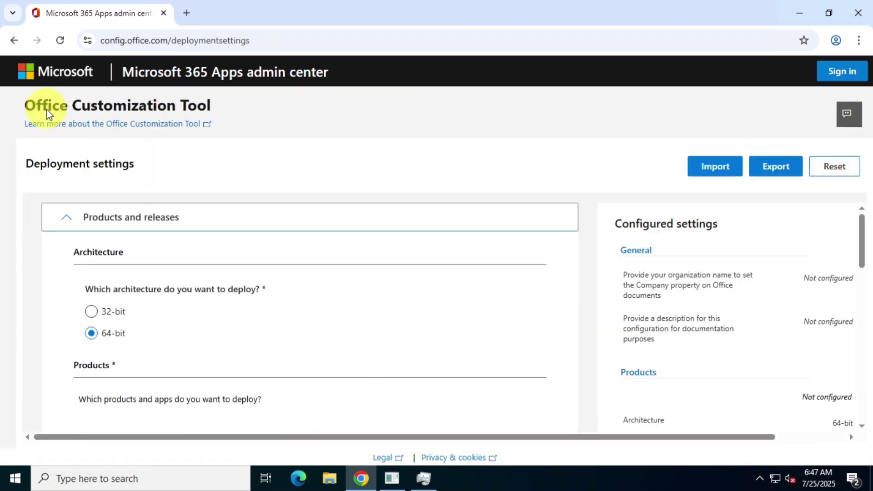
Step: Highlight the Office Customization Tool, Deployment settings and Architecture headings, with 64-bit preselected
triple_click(203, 108)
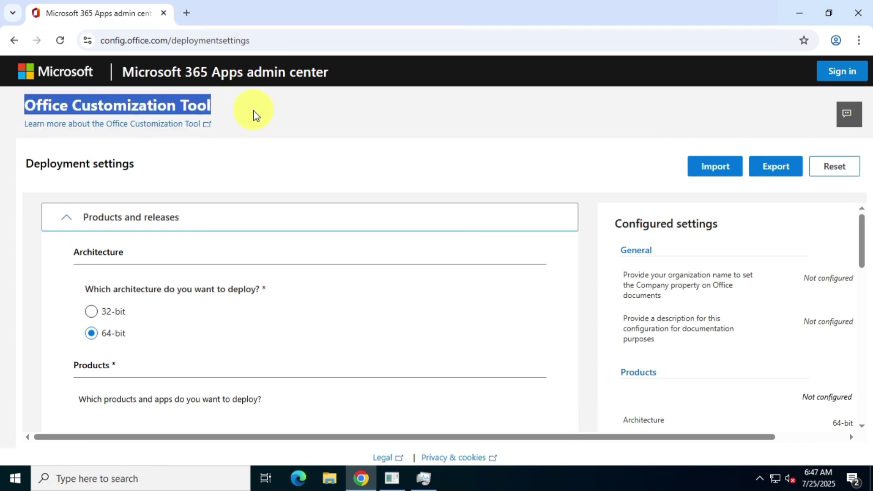
left_click(349, 130)
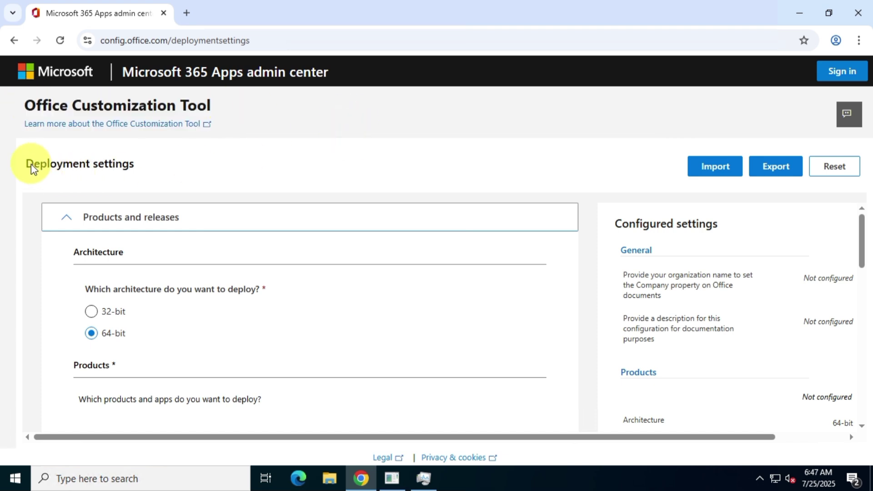
left_click_drag(21, 155, 143, 165)
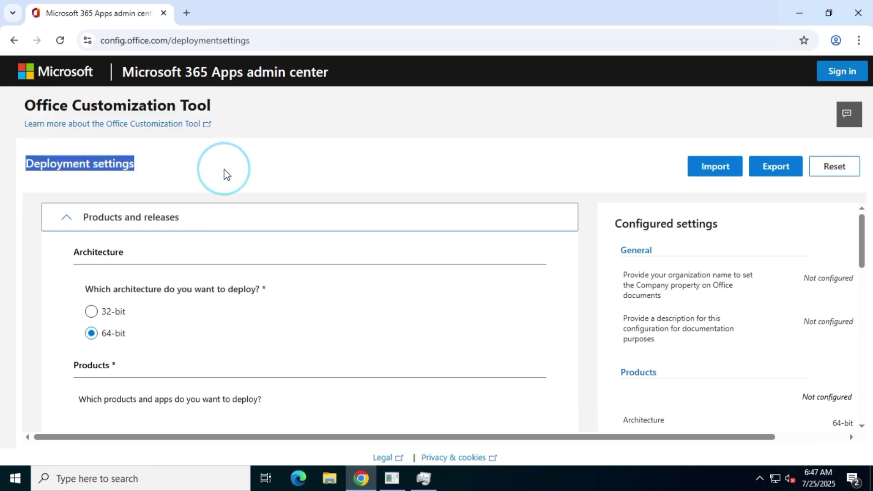
left_click(223, 169)
left_click_drag(70, 247, 137, 249)
left_click(300, 262)
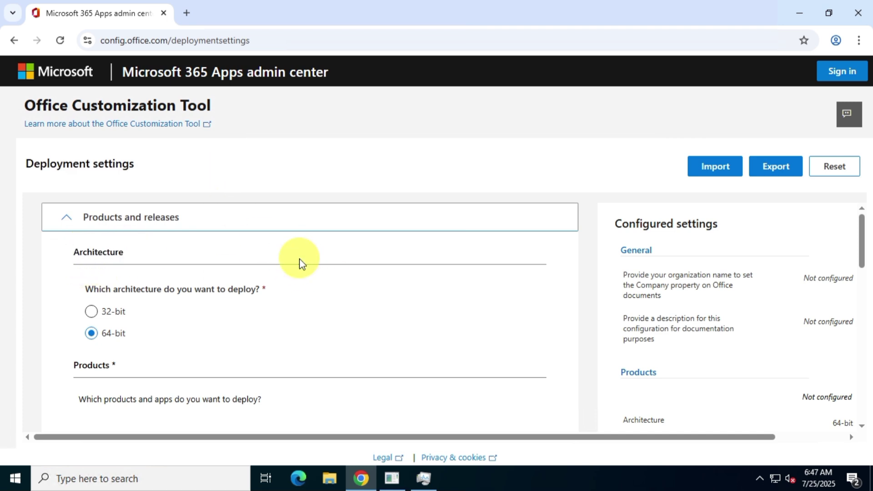
left_click(71, 473)
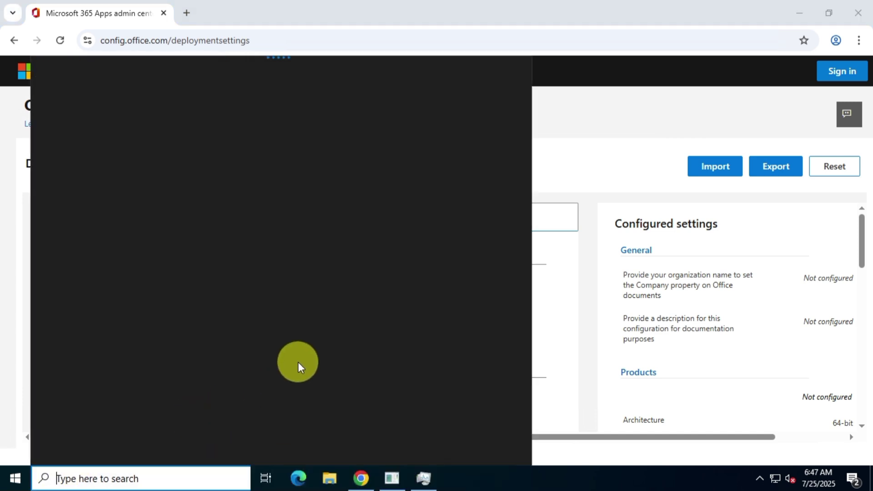
type("system")
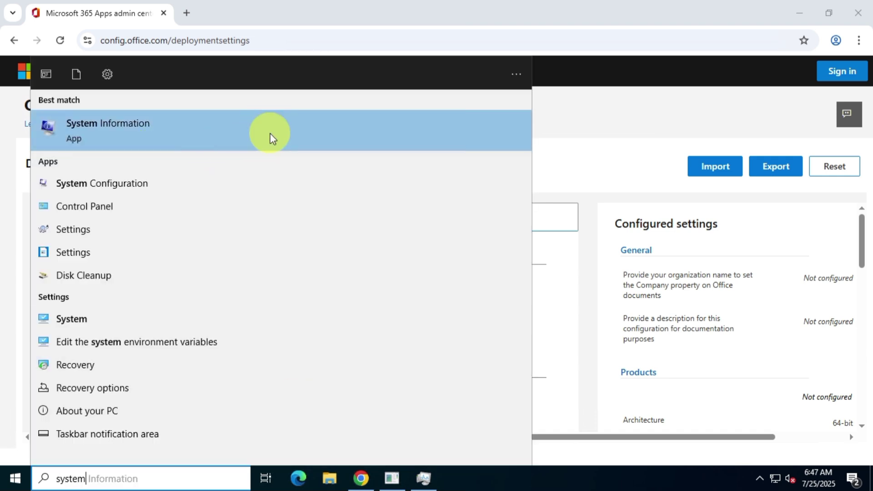
left_click(273, 137)
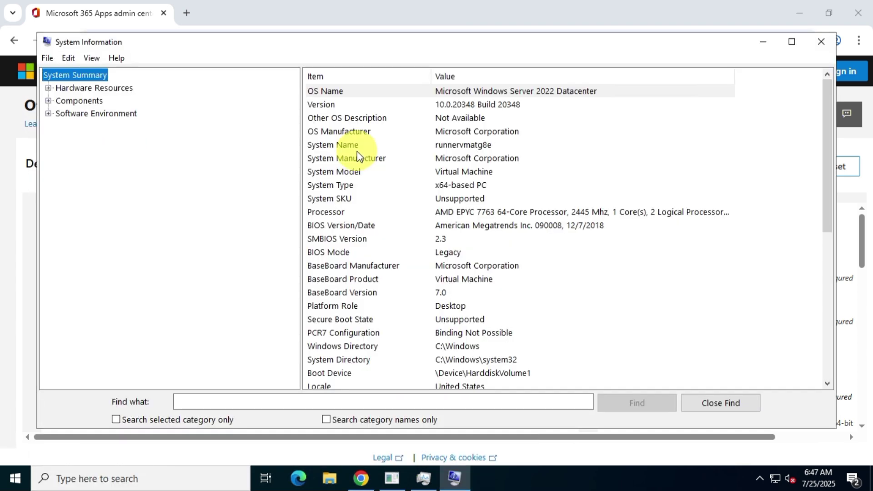
left_click(455, 188)
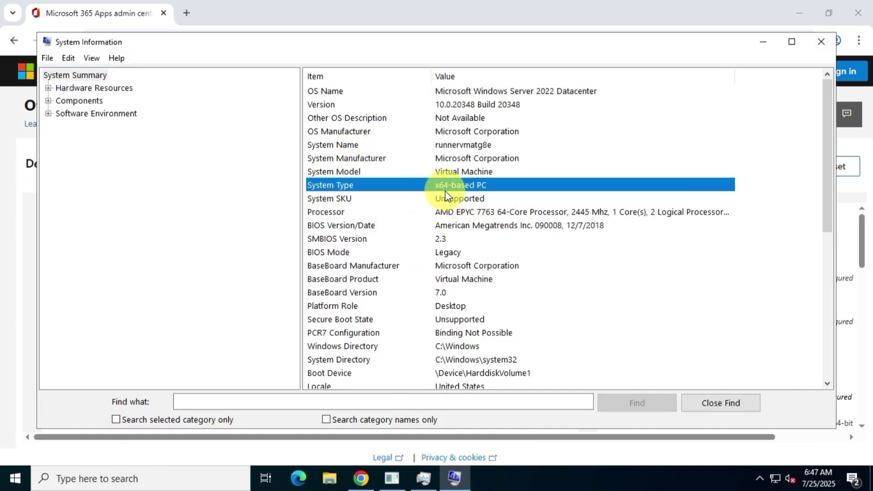
left_click(820, 41)
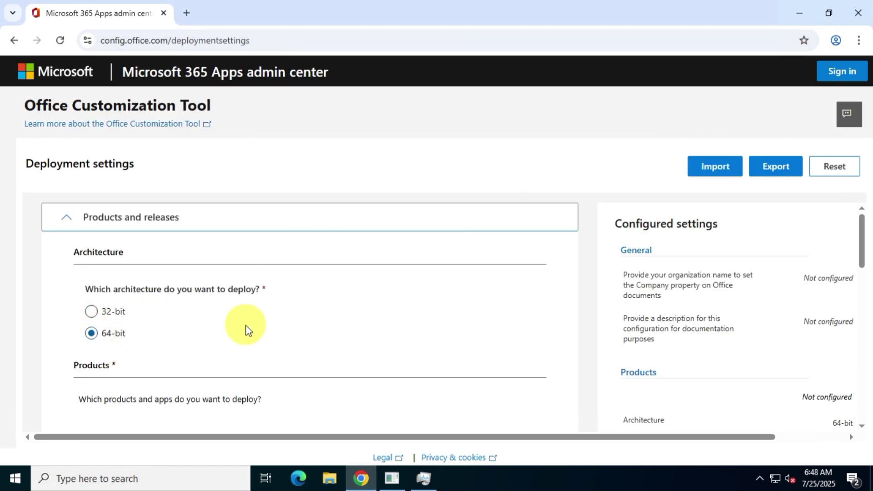
Step: Choose Office LTSC Professional Plus 2024 - Volume License as the Office suite
scroll(282, 318, "down", 1)
scroll(313, 305, "down", 1)
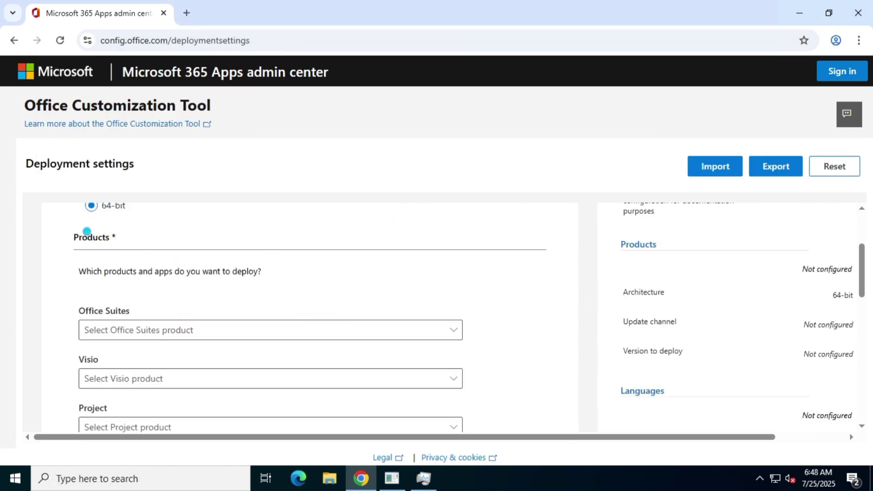
double_click(84, 237)
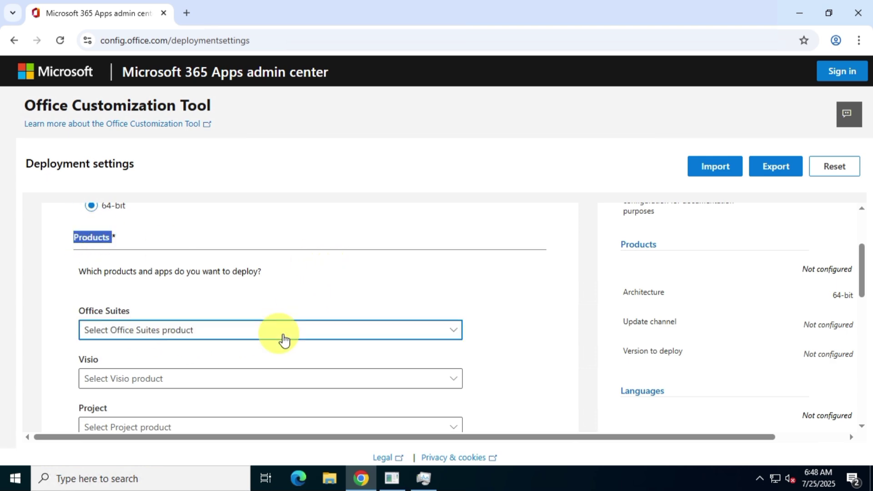
left_click(283, 339)
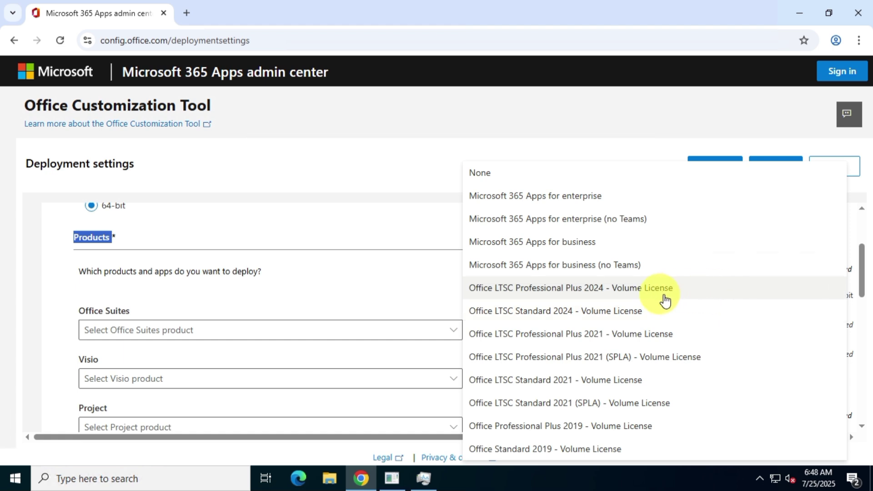
left_click(730, 293)
left_click(561, 310)
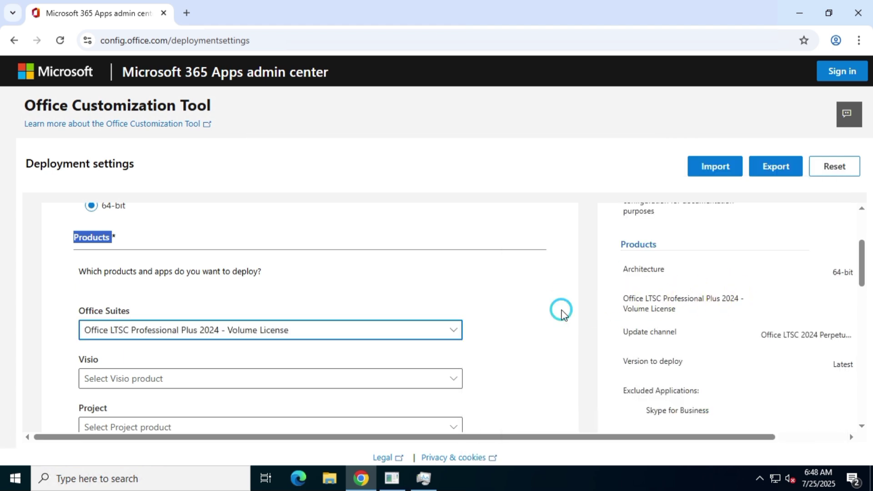
Step: Leave Visio and Project out of the deployment
scroll(563, 314, "down", 1)
scroll(560, 310, "down", 1)
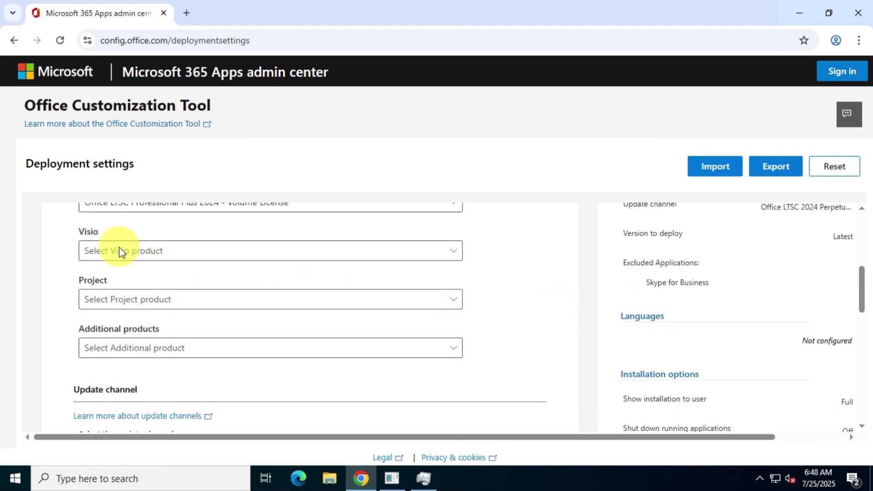
left_click(143, 253)
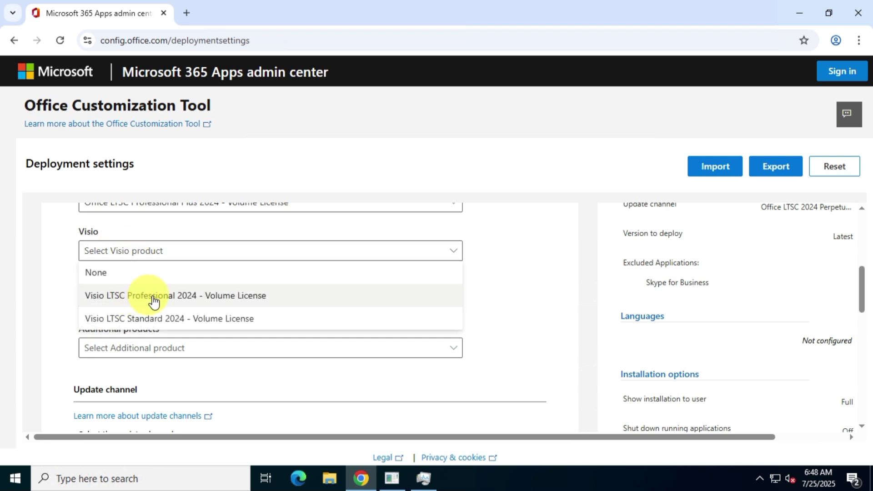
left_click(104, 272)
left_click(565, 269)
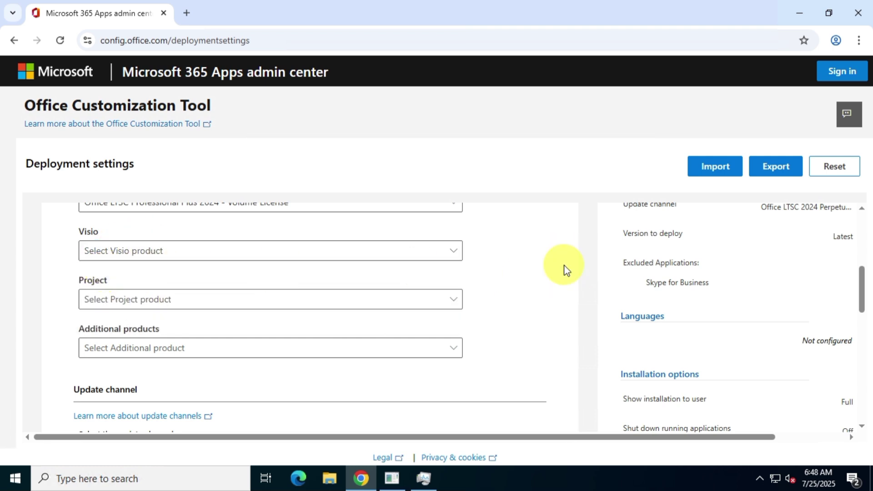
left_click(447, 304)
left_click(552, 292)
Step: Exclude OneDrive Desktop and Outlook (classic) from the apps and continue to Language
scroll(552, 288, "down", 3)
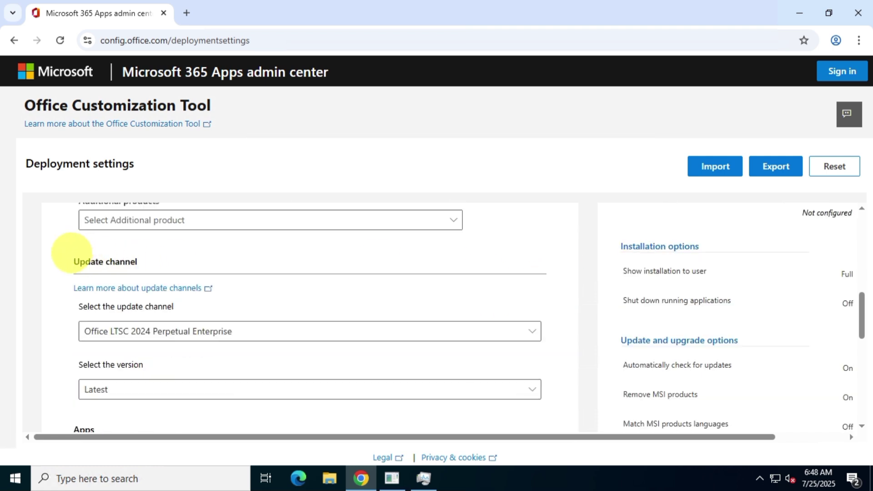
left_click_drag(72, 260, 142, 265)
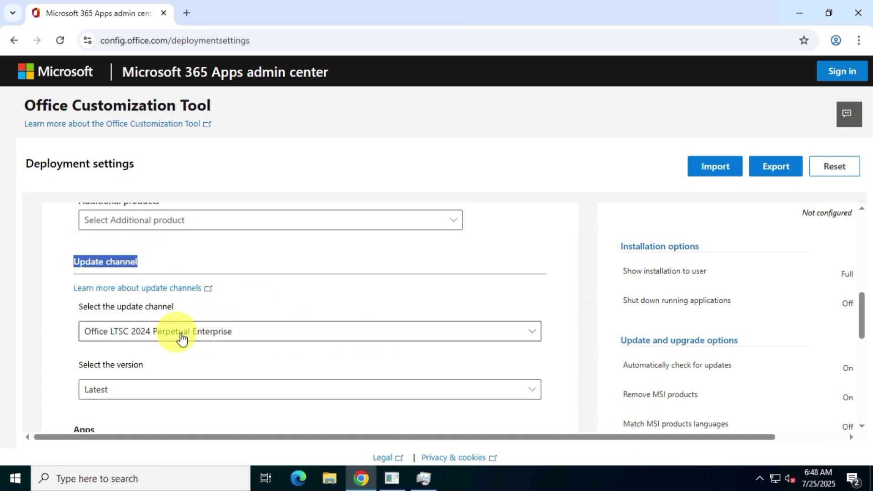
scroll(490, 301, "down", 2)
scroll(490, 301, "down", 2)
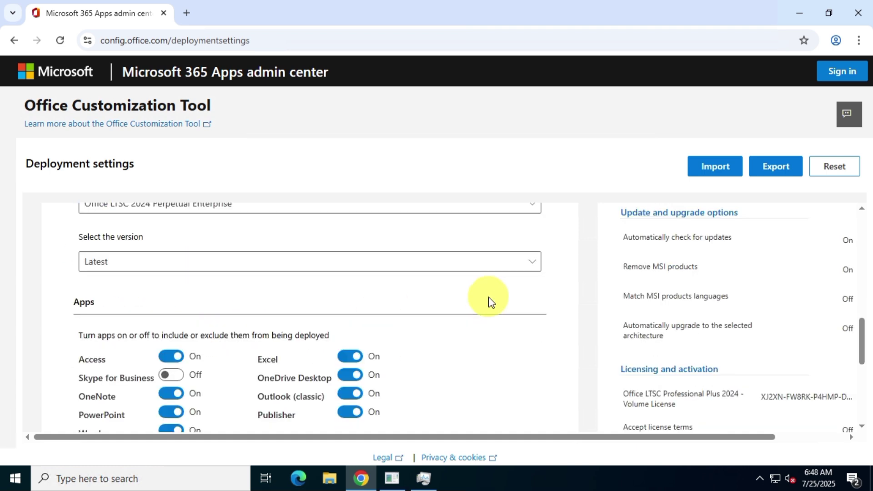
scroll(489, 301, "down", 2)
left_click_drag(72, 238, 107, 230)
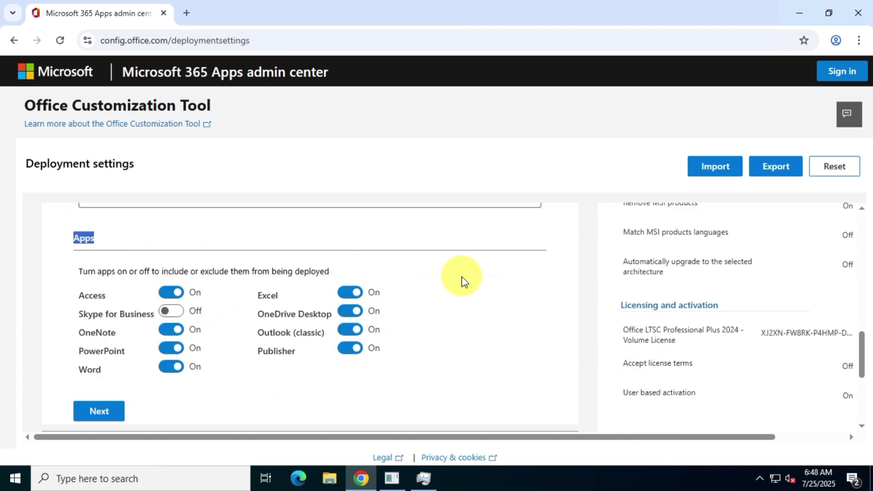
left_click(567, 288)
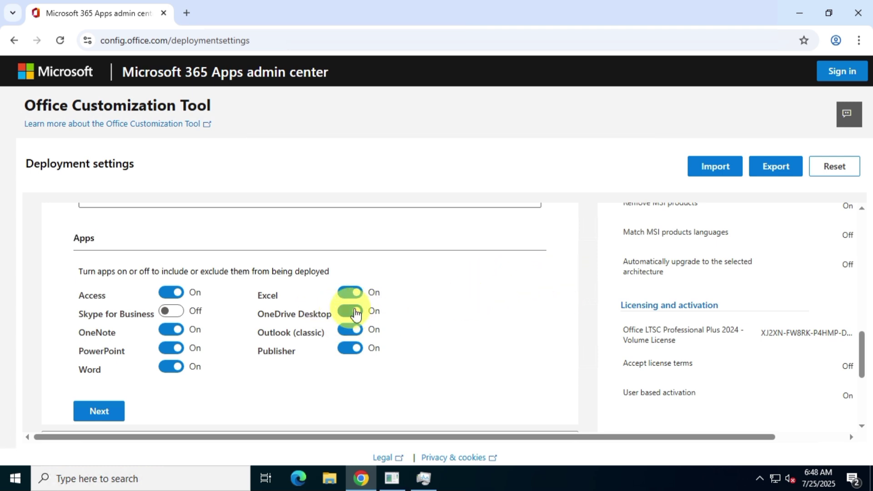
left_click(355, 313)
left_click(348, 329)
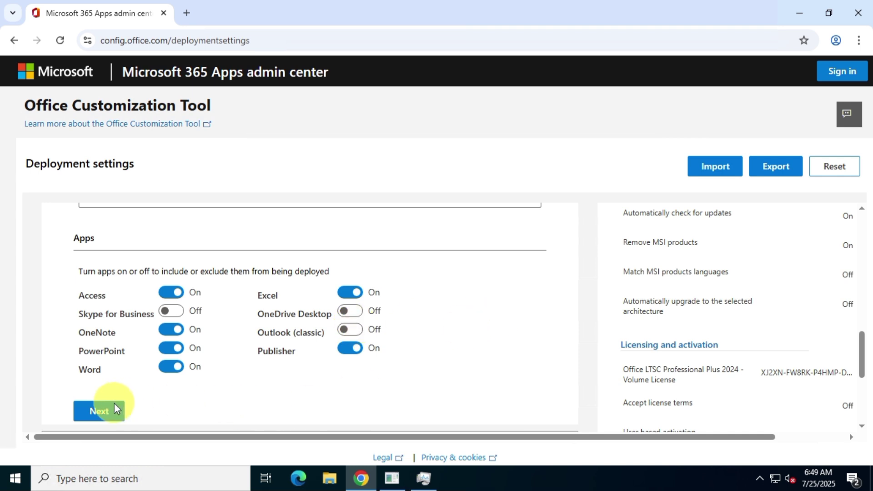
left_click(99, 411)
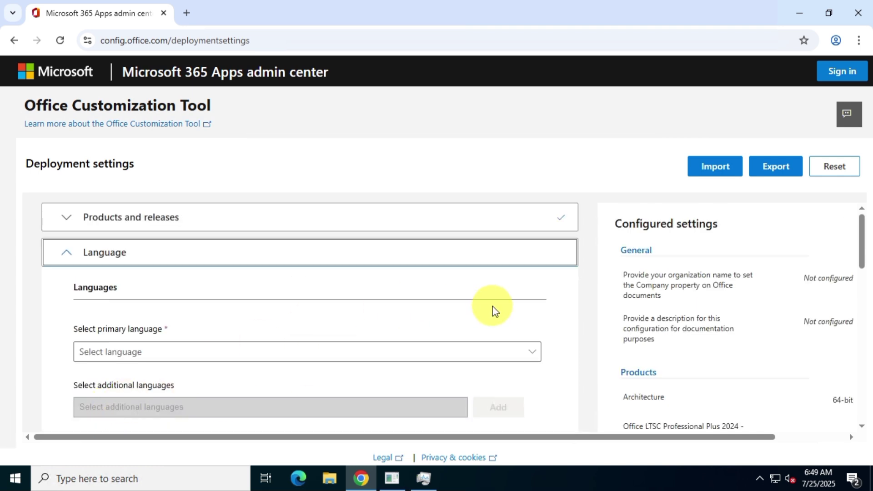
Step: Set English (United States) as the primary language
left_click_drag(70, 280, 120, 289)
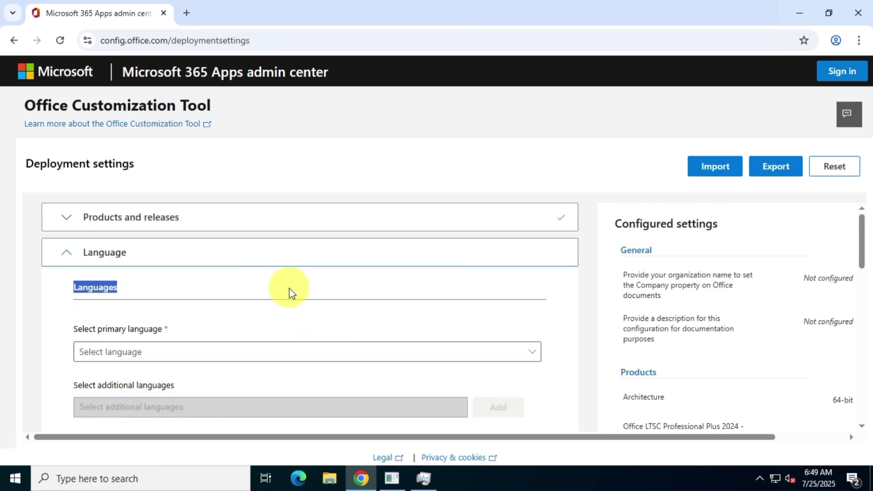
left_click(526, 353)
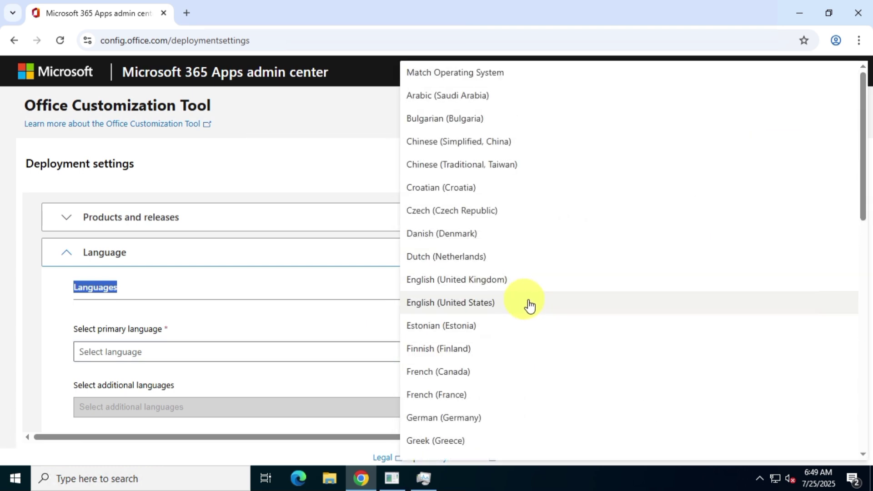
left_click(529, 304)
left_click(565, 317)
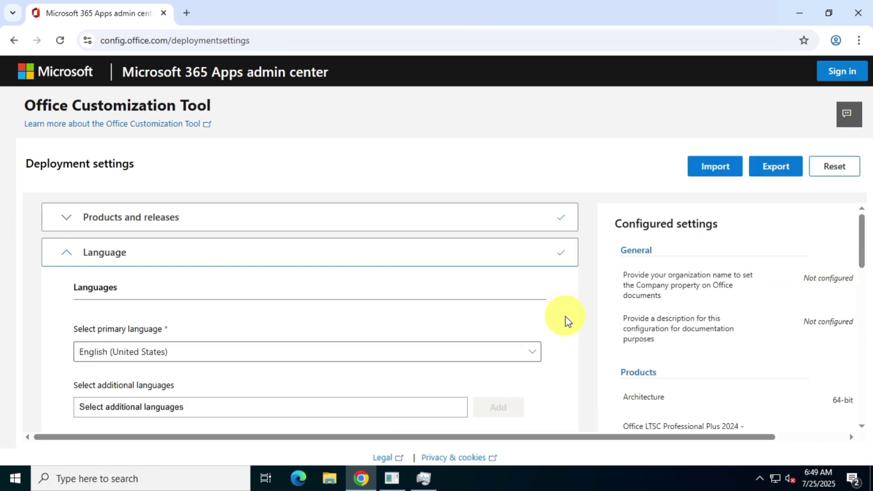
scroll(573, 315, "down", 2)
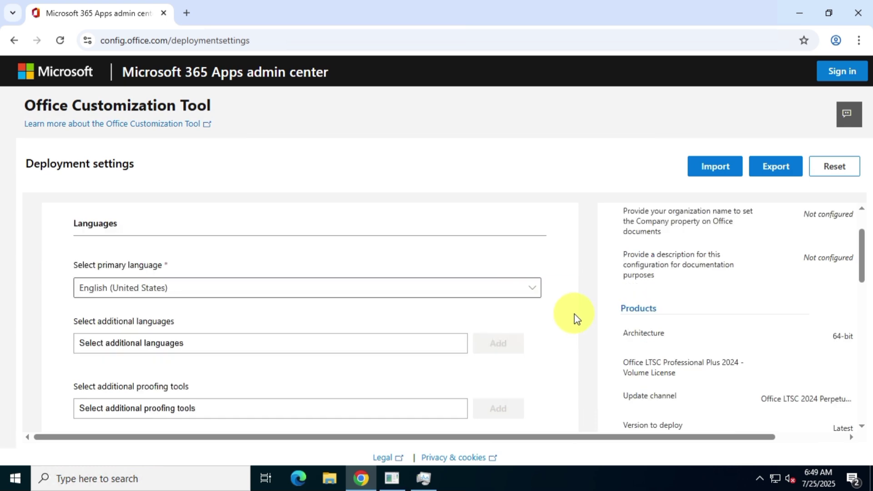
scroll(586, 311, "down", 3)
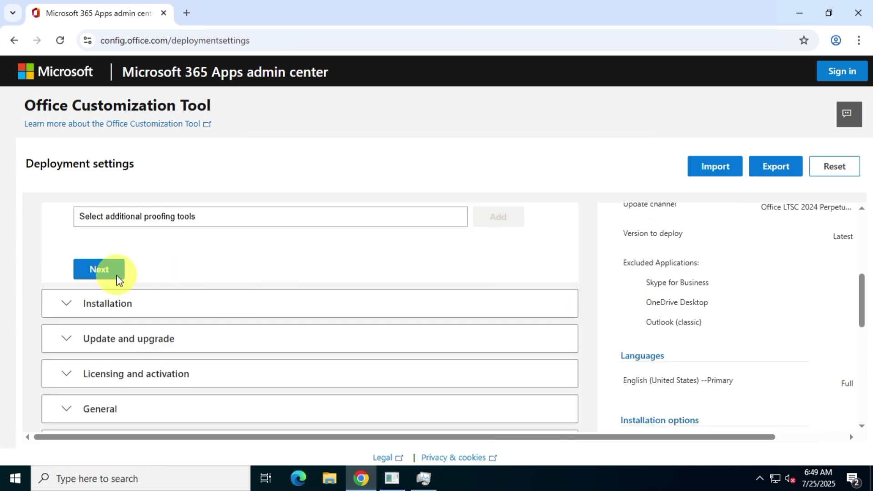
Step: Move on to Installation options and keep the default CDN settings
left_click(100, 270)
scroll(438, 335, "down", 2)
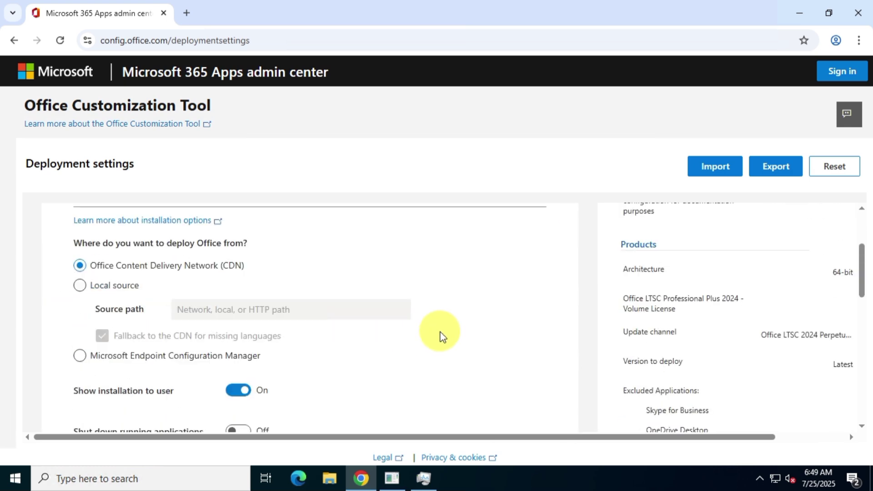
scroll(244, 300, "up", 1)
left_click_drag(70, 257, 154, 259)
scroll(383, 307, "down", 3)
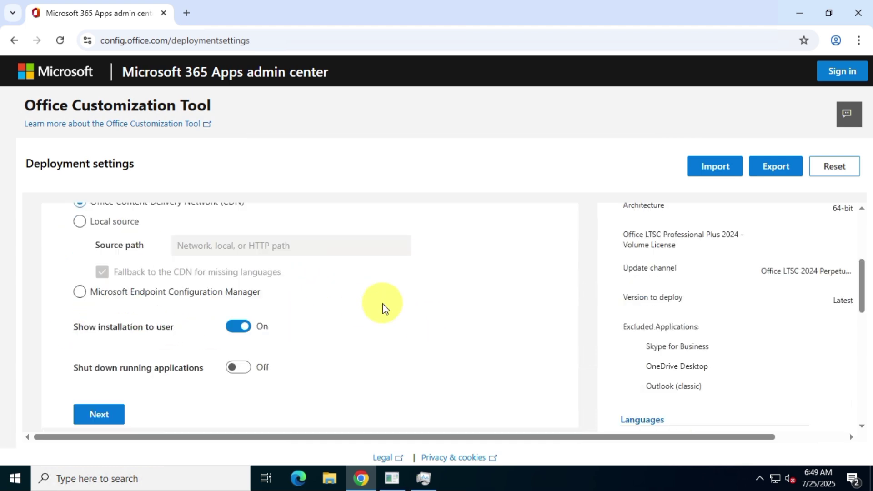
Step: Review the Update and upgrade defaults, including MSI removal On, then continue to Licensing and activation
left_click(100, 350)
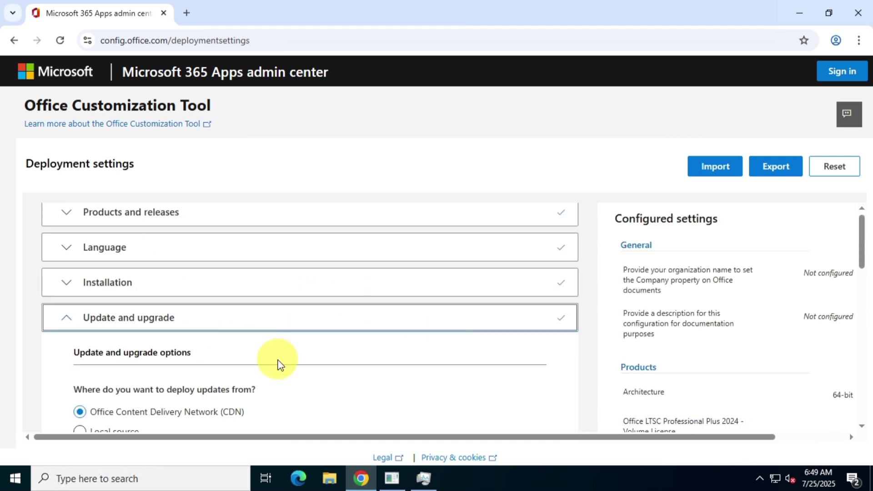
scroll(273, 352, "down", 3)
left_click_drag(69, 216, 191, 225)
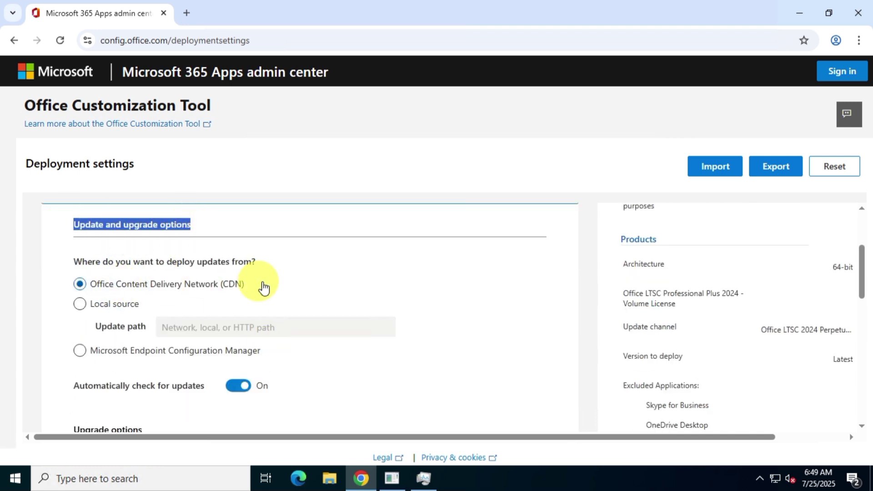
scroll(264, 287, "down", 3)
left_click_drag(74, 341, 330, 344)
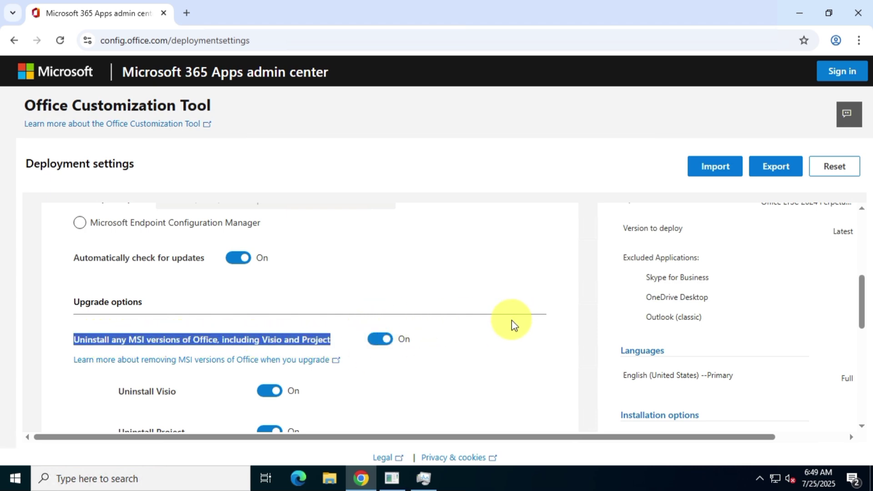
left_click(573, 312)
scroll(573, 312, "down", 5)
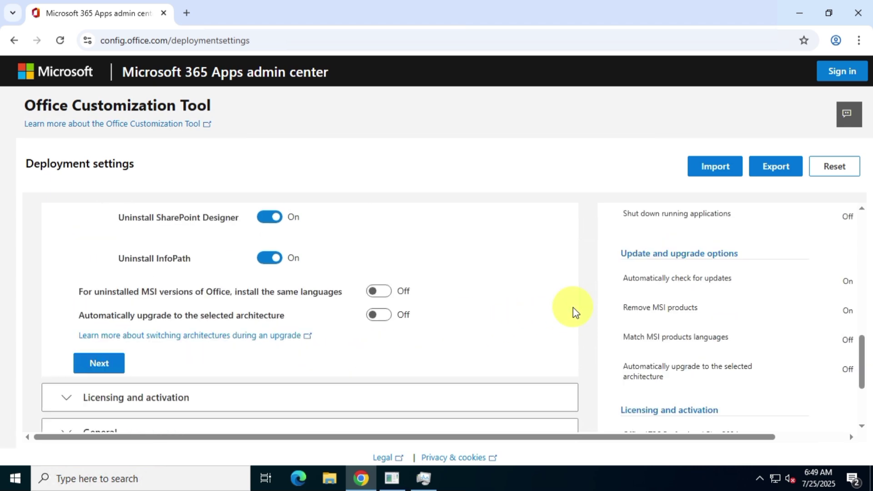
scroll(170, 312, "down", 1)
left_click(97, 298)
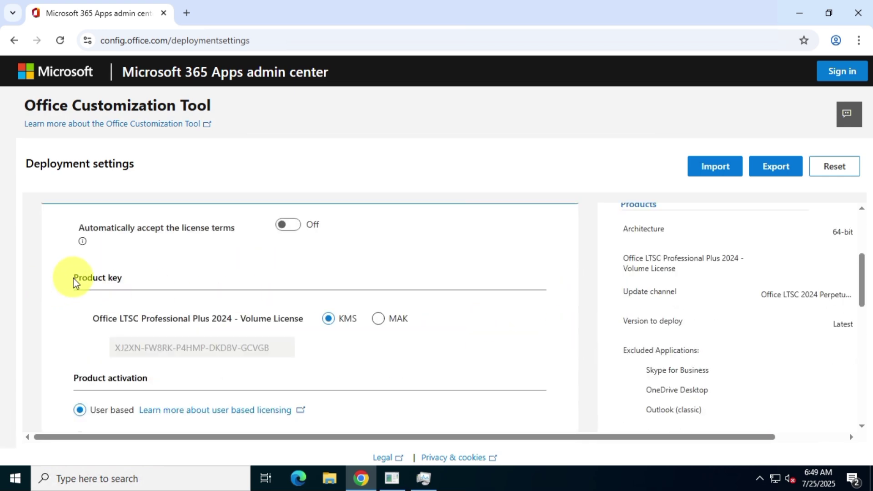
Step: Switch the product key type to MAK and paste the volume license product key
left_click_drag(74, 278, 121, 271)
left_click(591, 298)
left_click_drag(93, 319, 302, 318)
left_click(574, 322)
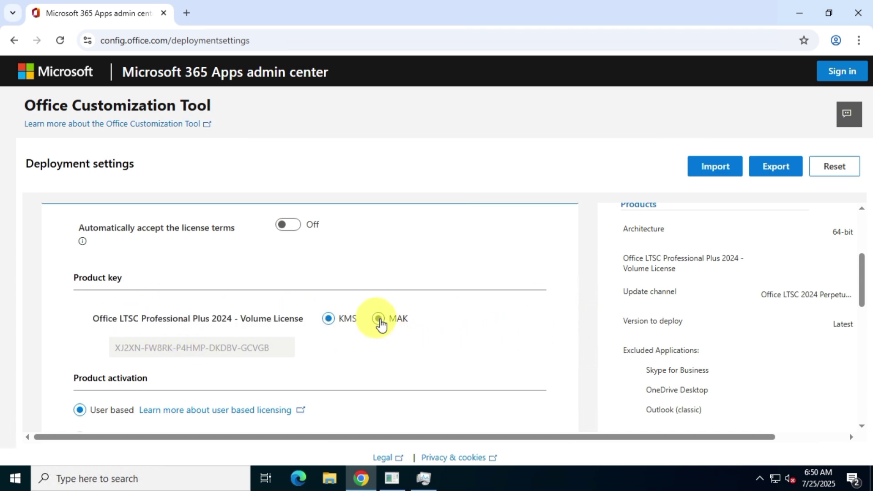
left_click(379, 318)
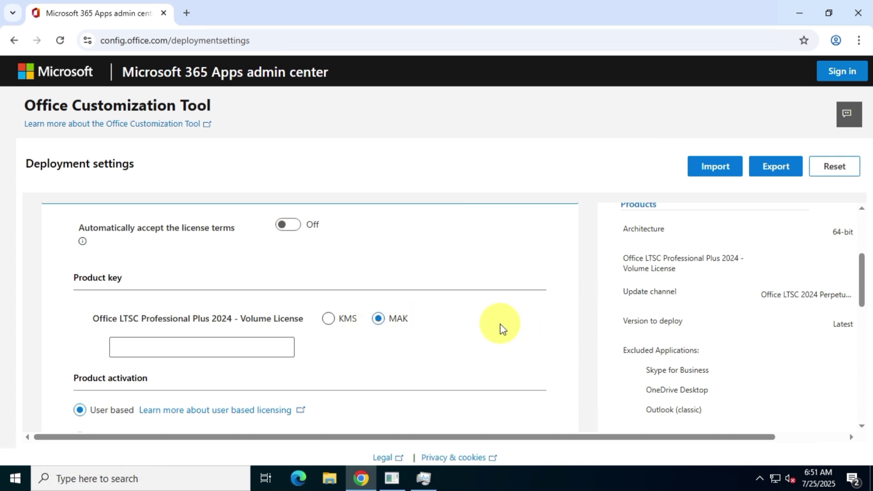
left_click(177, 346)
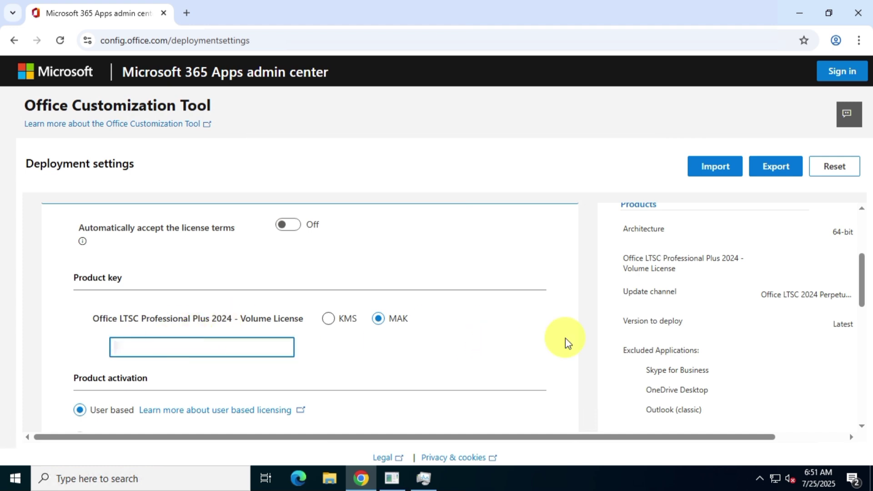
key("ctrl+v")
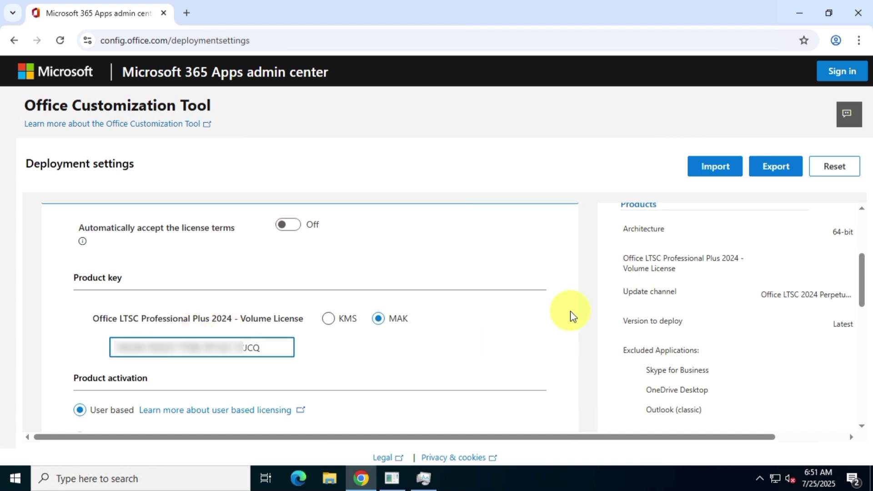
Step: Advance through General and Application preferences with defaults and finish the configuration
scroll(570, 313, "down", 5)
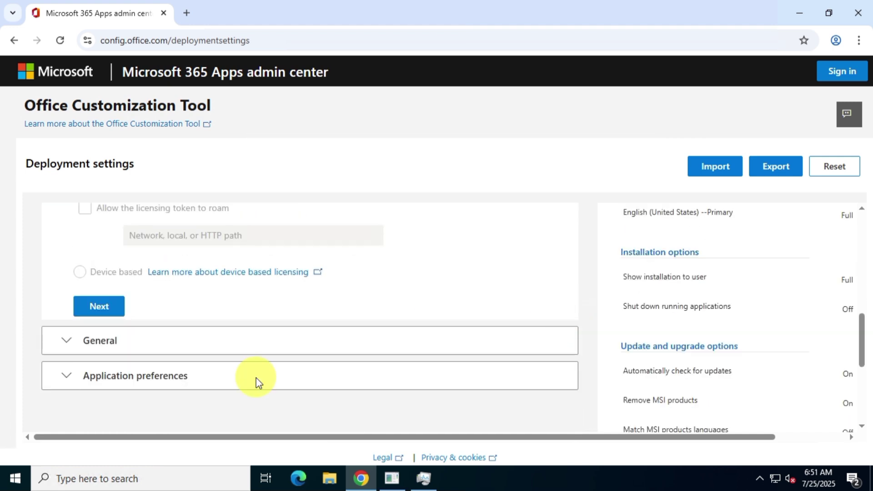
left_click(106, 309)
scroll(595, 306, "down", 5)
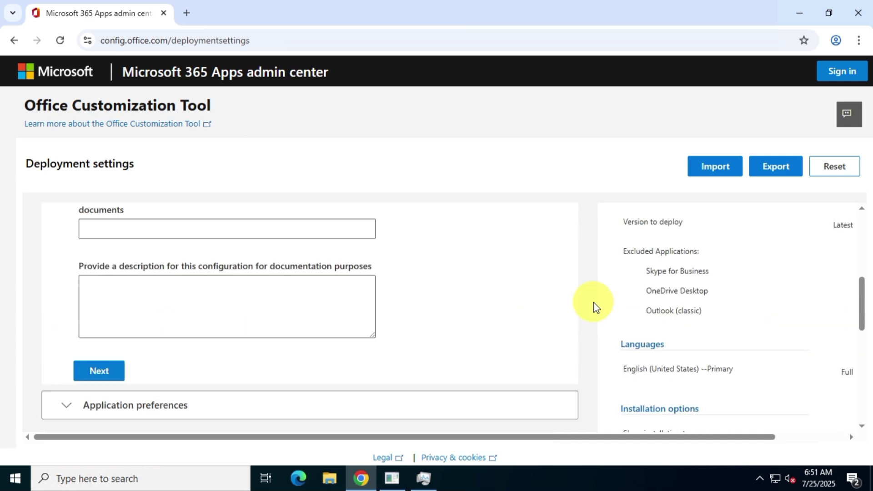
left_click(101, 372)
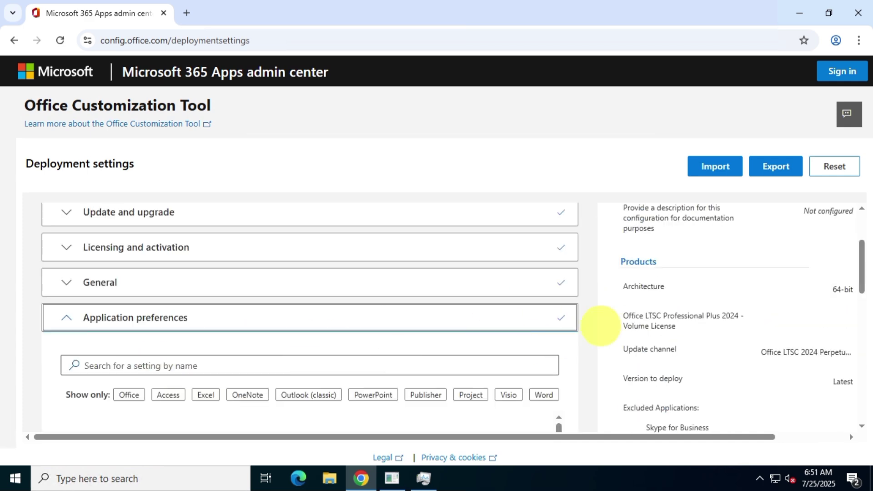
scroll(620, 326, "down", 3)
scroll(620, 327, "down", 5)
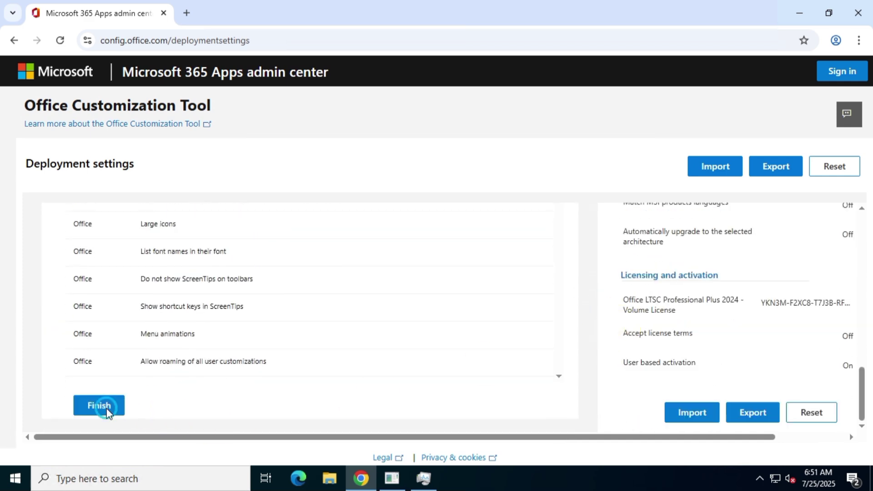
left_click(106, 412)
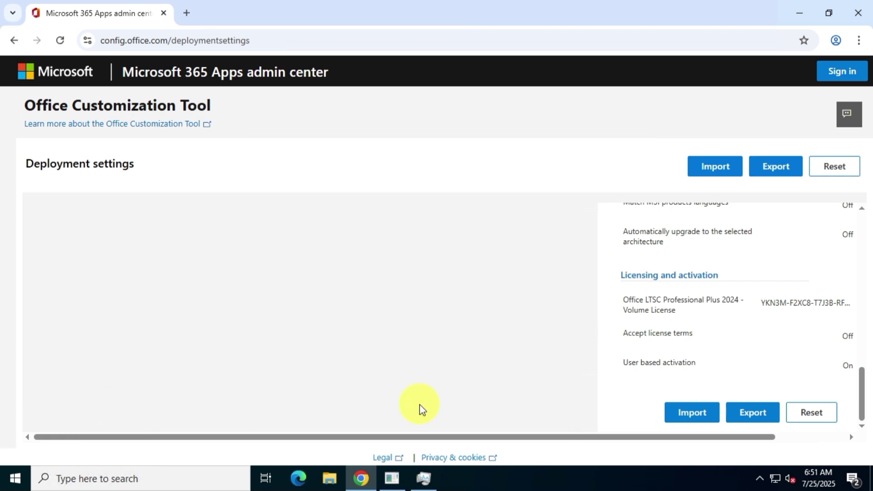
Step: Export as office24offline.xml with Office Open XML default format, accepting the license terms
left_click(766, 420)
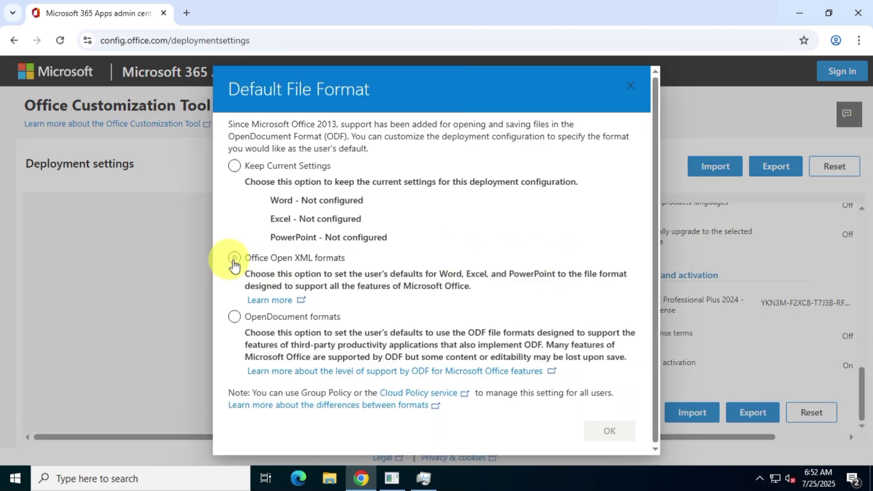
left_click(235, 258)
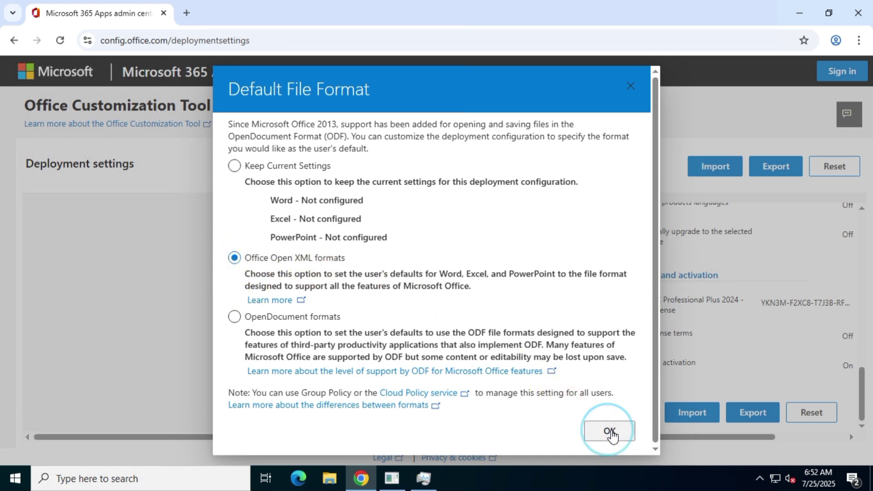
left_click(610, 430)
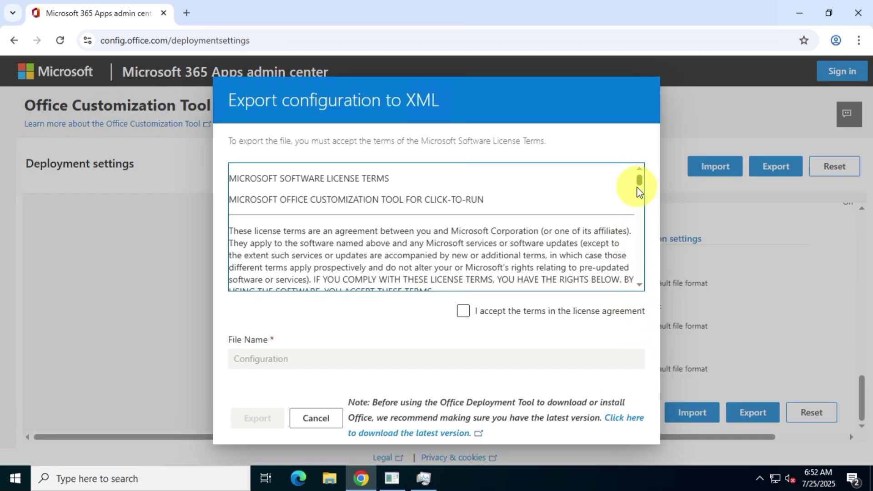
left_click_drag(639, 186, 640, 286)
left_click(462, 313)
left_click_drag(289, 359, 195, 356)
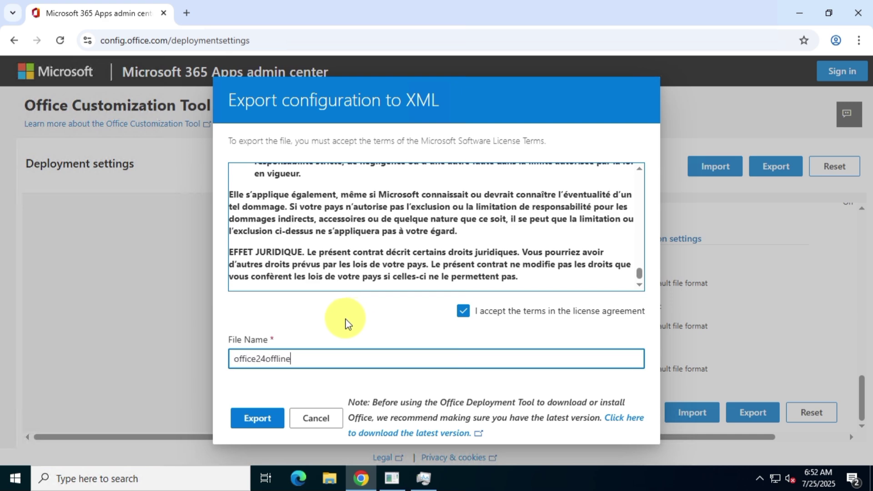
left_click(258, 424)
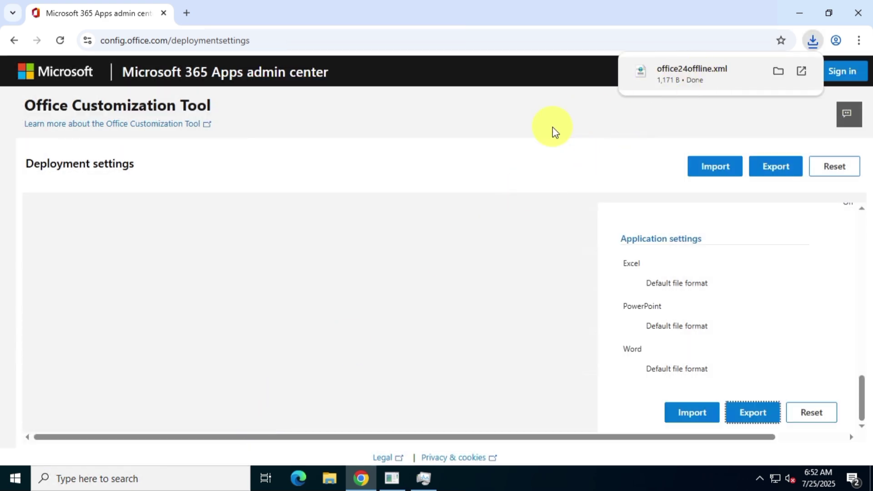
Step: In a new tab, search for 'office deployment tool'
left_click(186, 13)
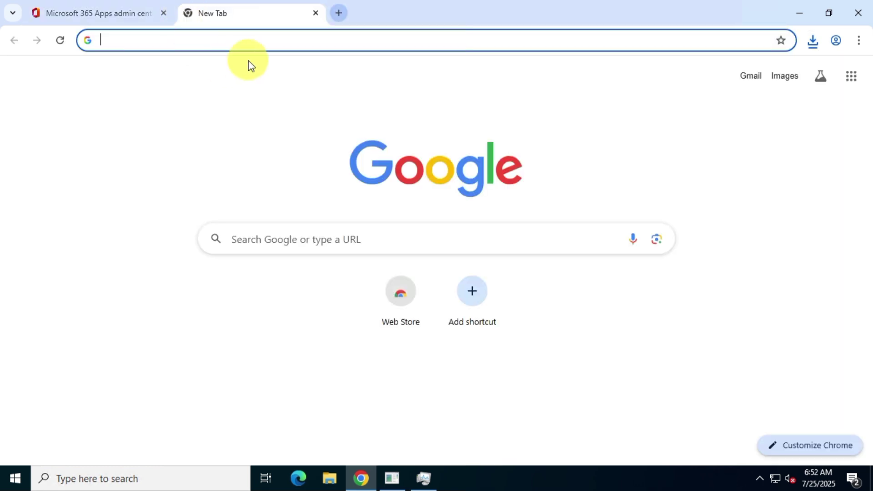
type("office d")
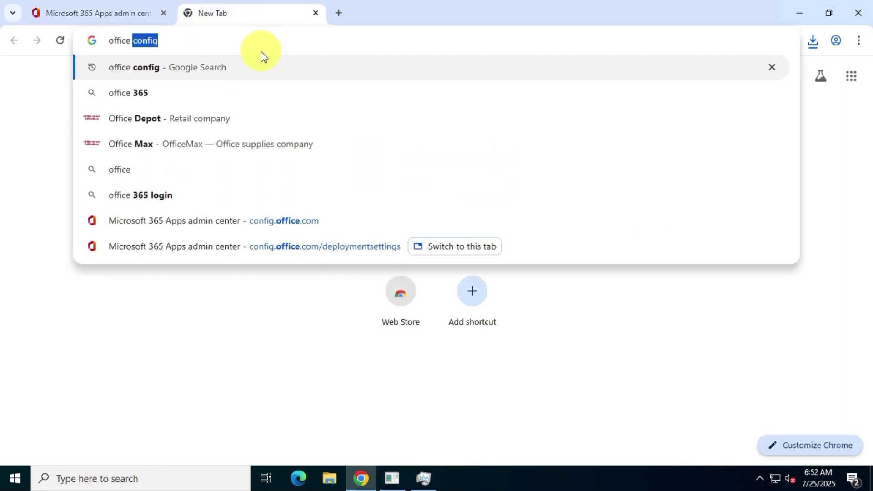
type("epl")
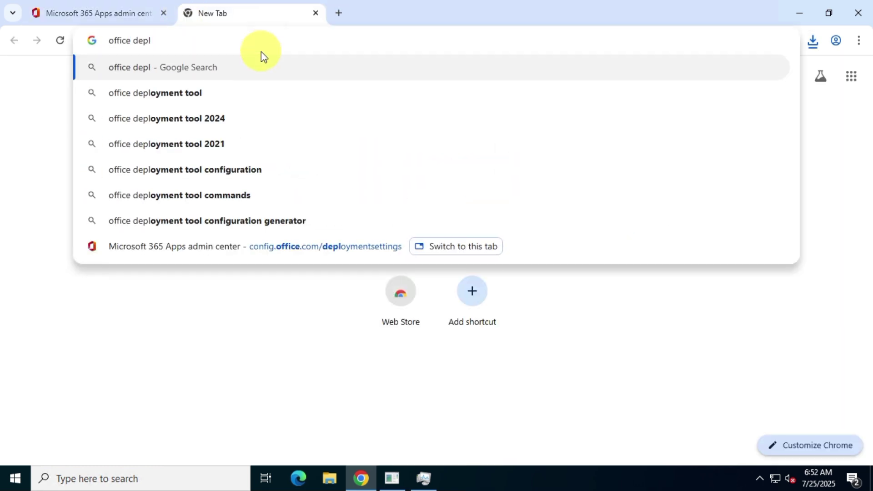
key("Down")
key("ctrl+a")
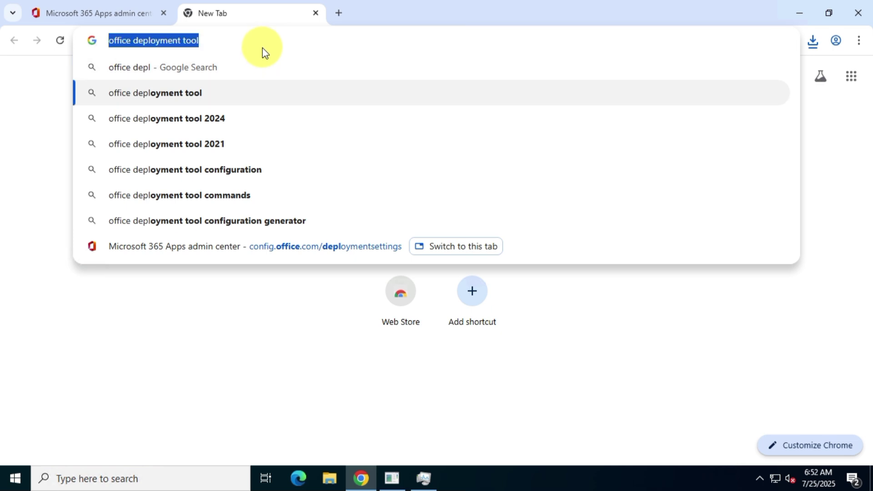
key("Return")
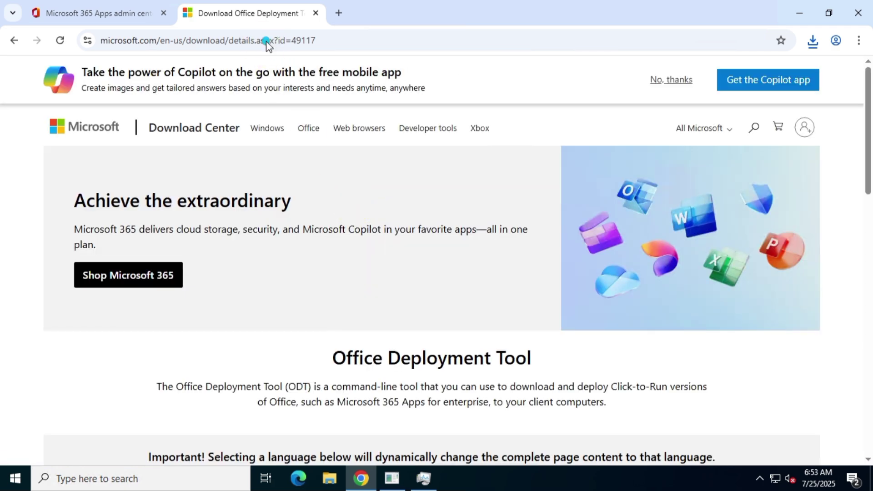
Step: Download the Office Deployment Tool from the Microsoft Download Center page
left_click(261, 39)
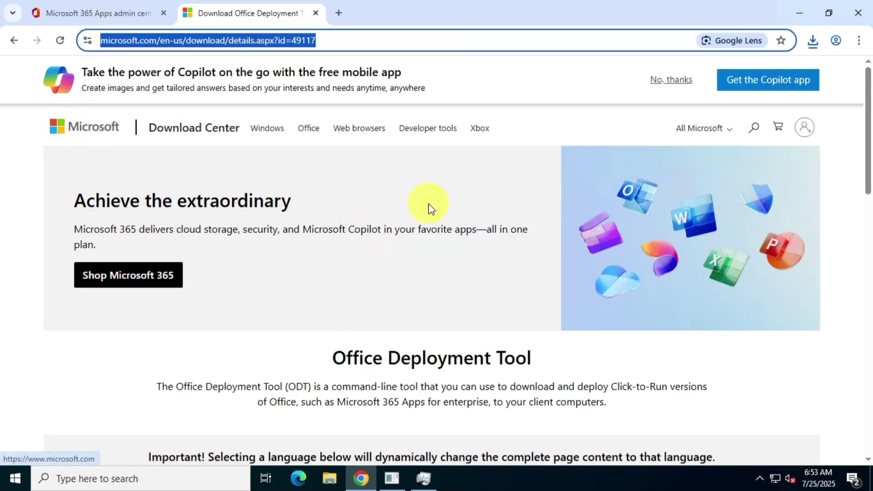
scroll(429, 203, "down", 3)
left_click_drag(332, 228, 531, 227)
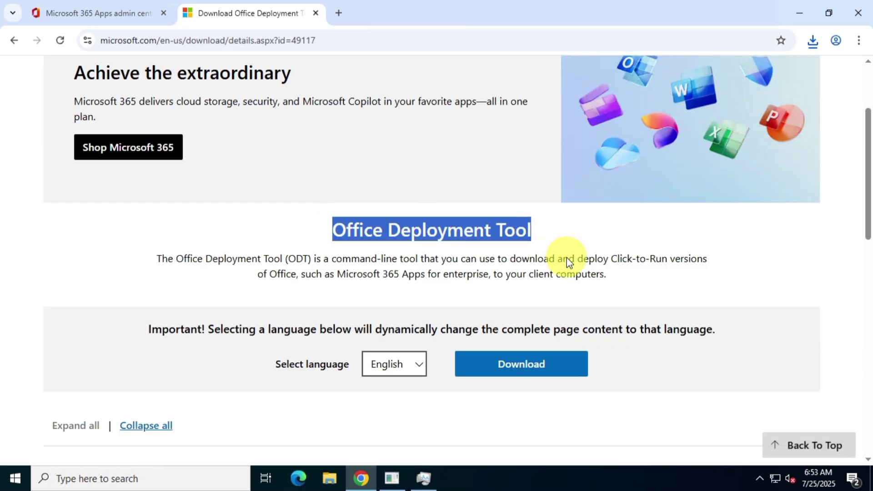
left_click(300, 347)
left_click_drag(279, 369, 347, 369)
left_click(460, 415)
left_click(559, 371)
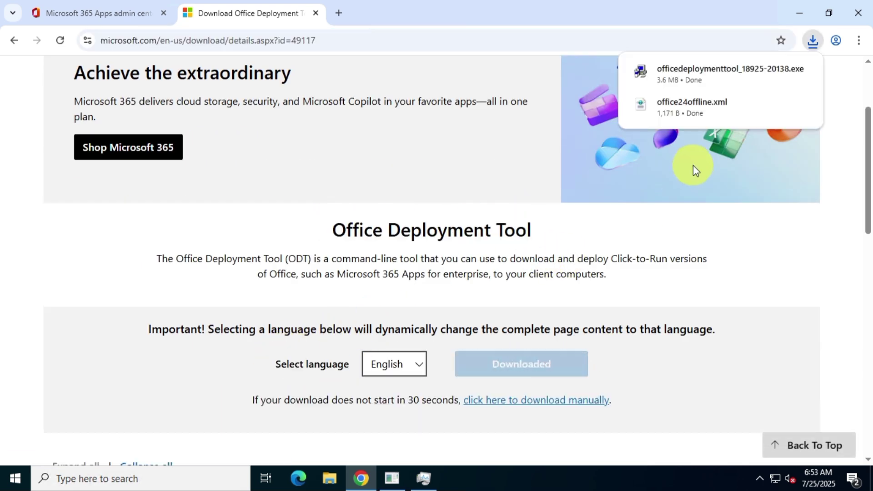
Step: Show officedeploymenttool_18925-20138.exe in Downloads and select it with office24offline
left_click(780, 71)
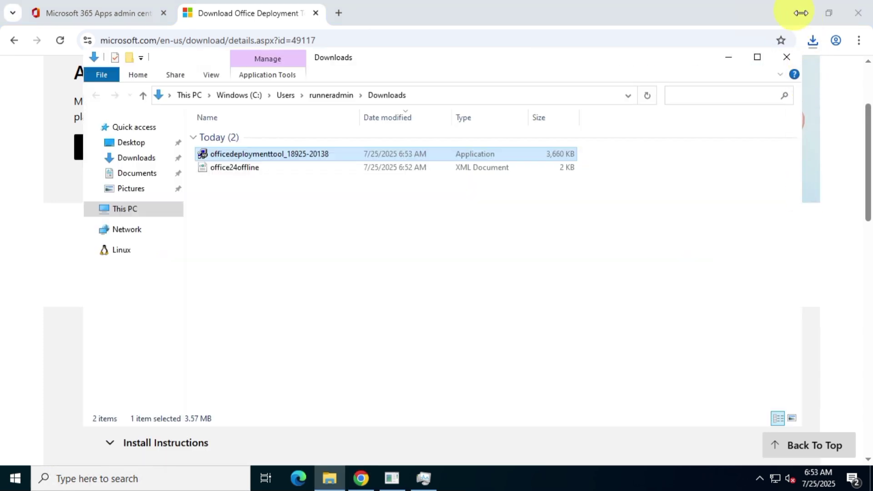
left_click(801, 13)
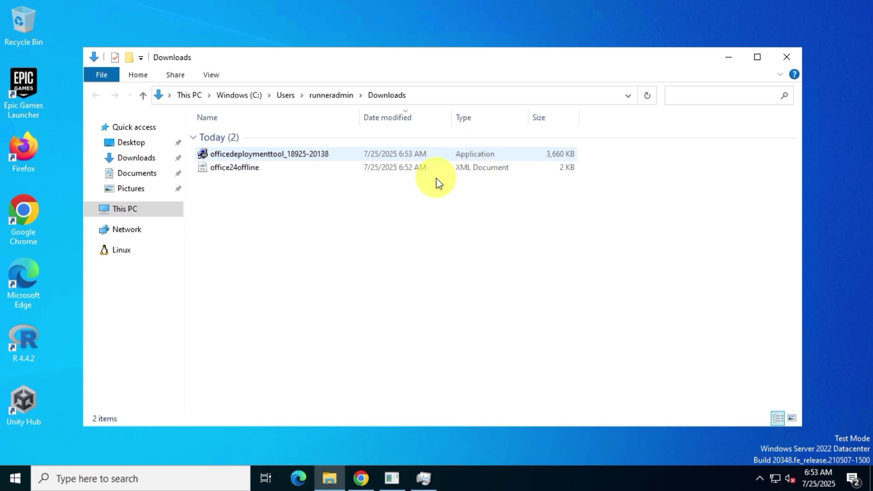
left_click_drag(419, 185, 475, 144)
right_click(434, 160)
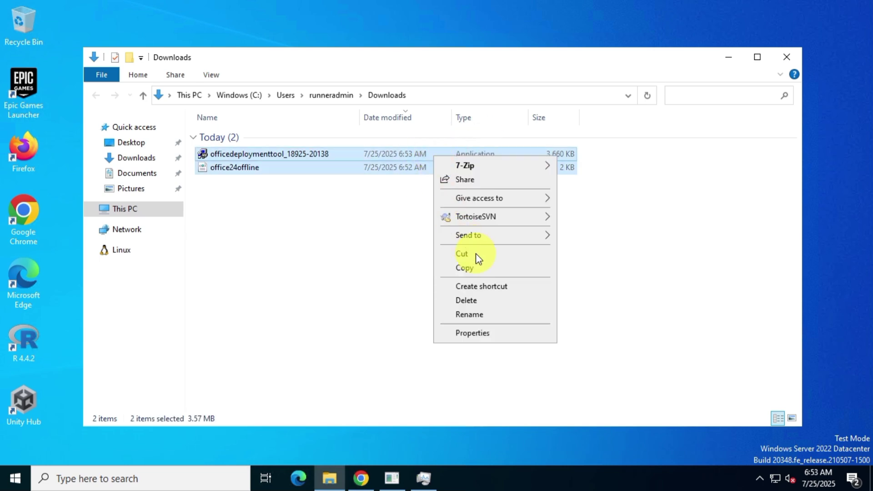
Step: Cut the deployment tool installer and office24offline.xml, then create and open a desktop New folder
left_click(514, 254)
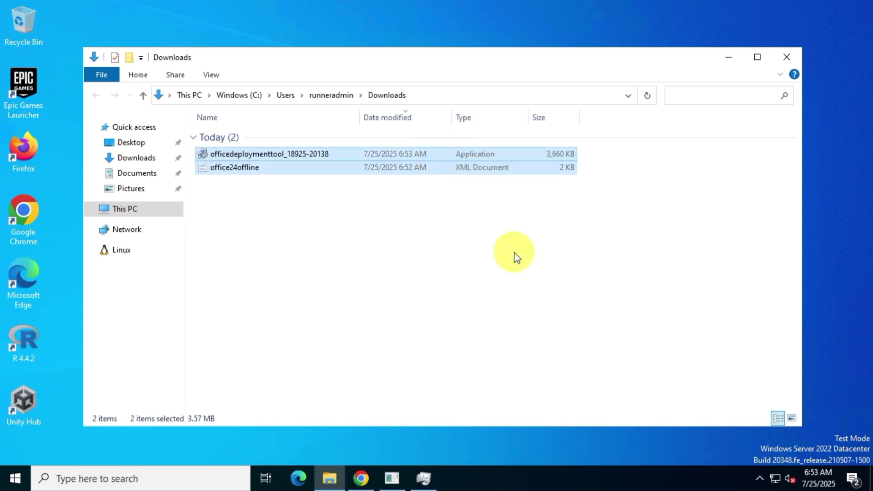
left_click(791, 58)
right_click(780, 148)
mouse_move(752, 287)
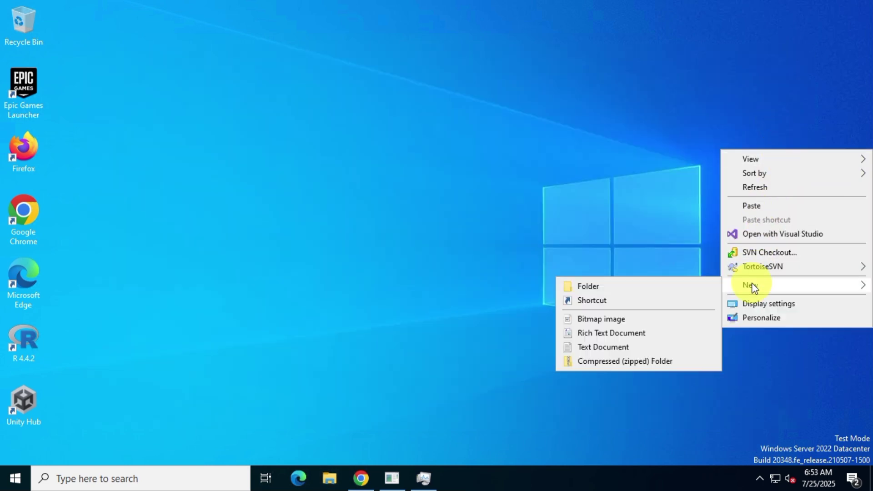
left_click(614, 285)
left_click(788, 140)
double_click(787, 141)
Step: Paste both files into New folder and turn on file name extensions
right_click(437, 212)
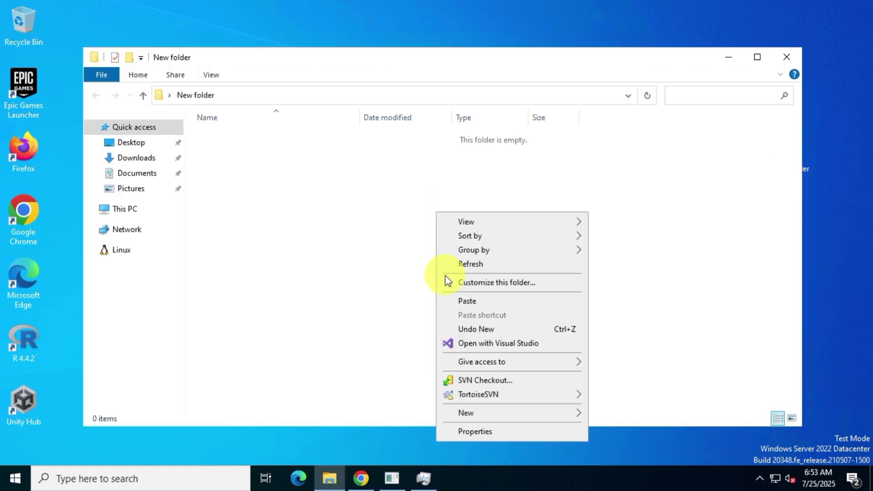
left_click(533, 298)
left_click(272, 141)
key("ctrl+a")
left_click(336, 209)
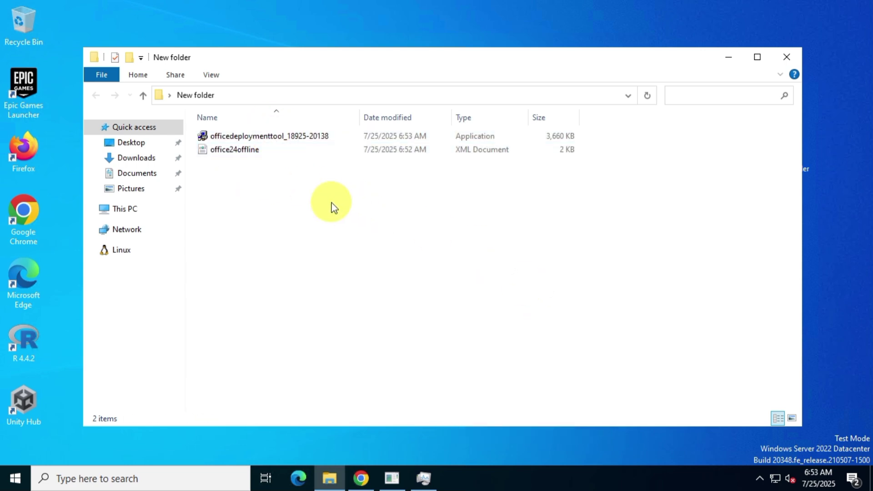
left_click(211, 75)
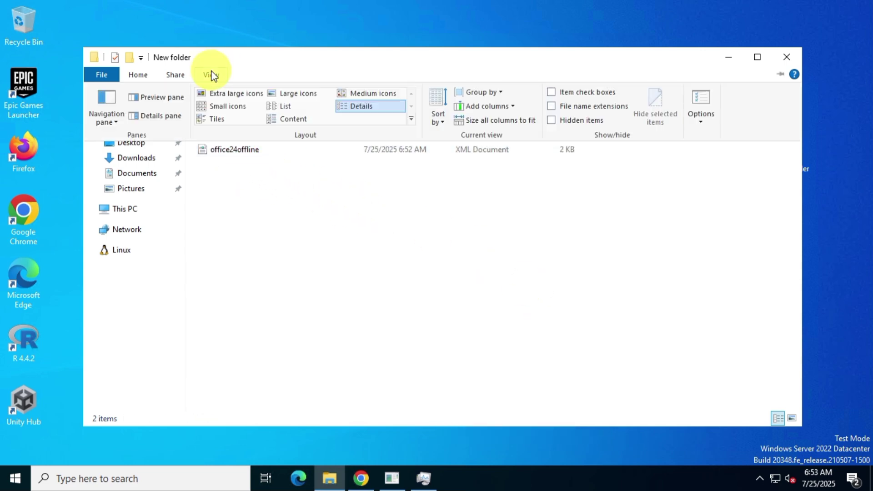
left_click(564, 108)
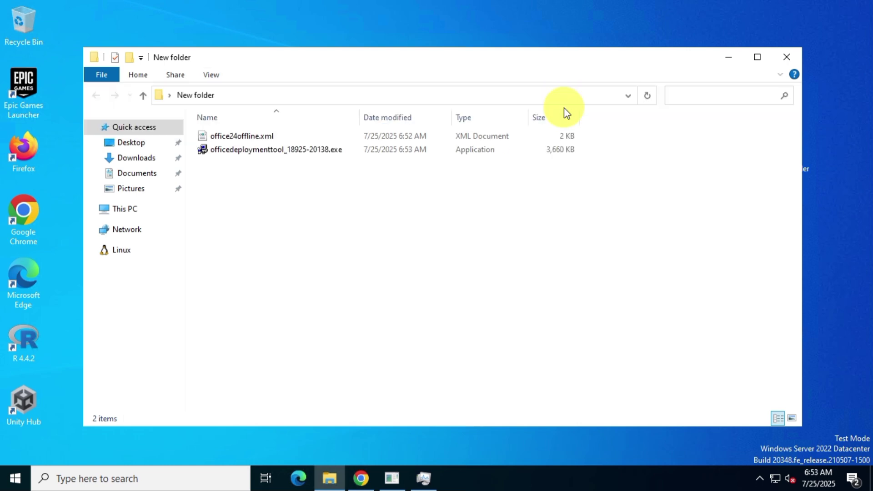
left_click(300, 150)
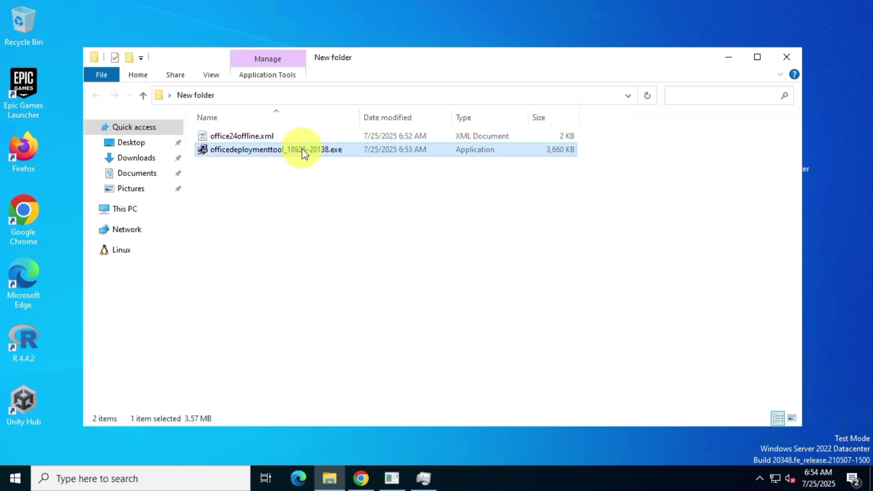
Step: Run the Office Deployment Tool, accept the license, and extract it into Desktop\New folder
left_click_drag(376, 54, 334, 50)
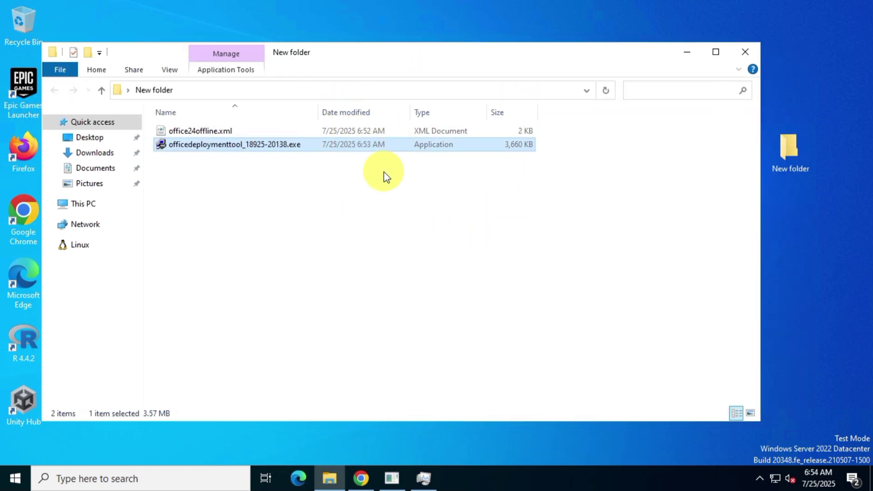
double_click(295, 144)
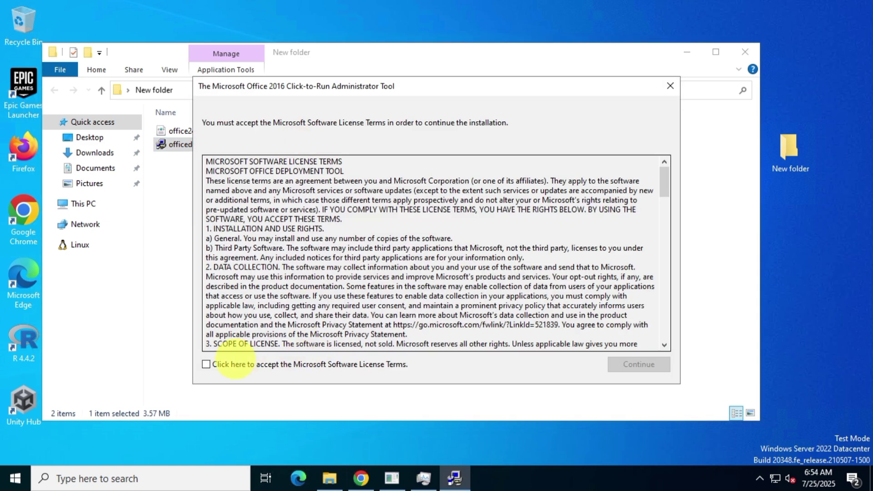
left_click(232, 364)
left_click(645, 363)
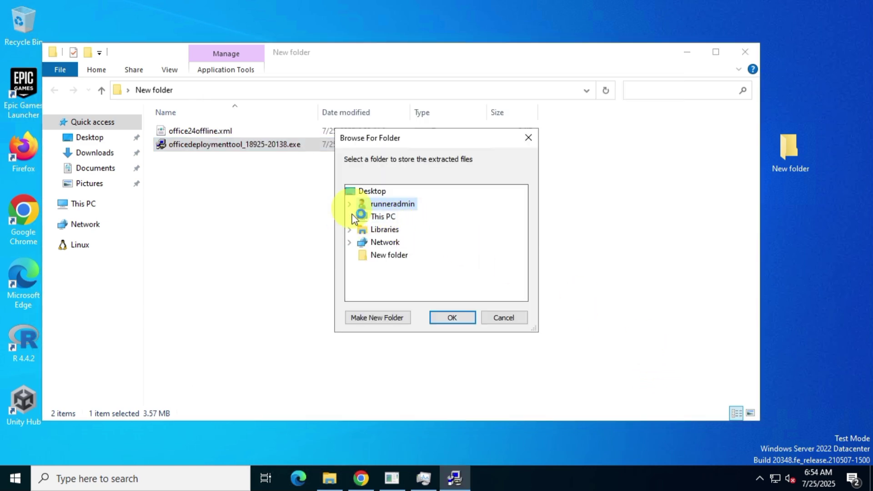
left_click(354, 218)
left_click(362, 215)
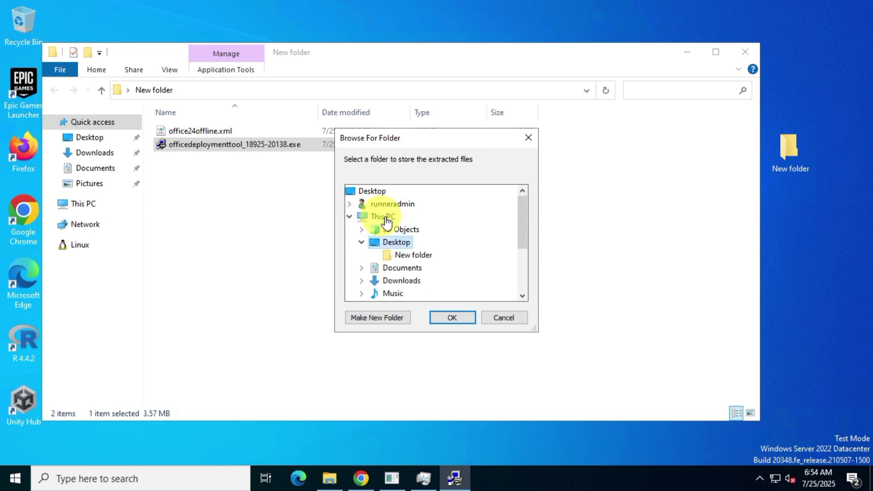
left_click(418, 255)
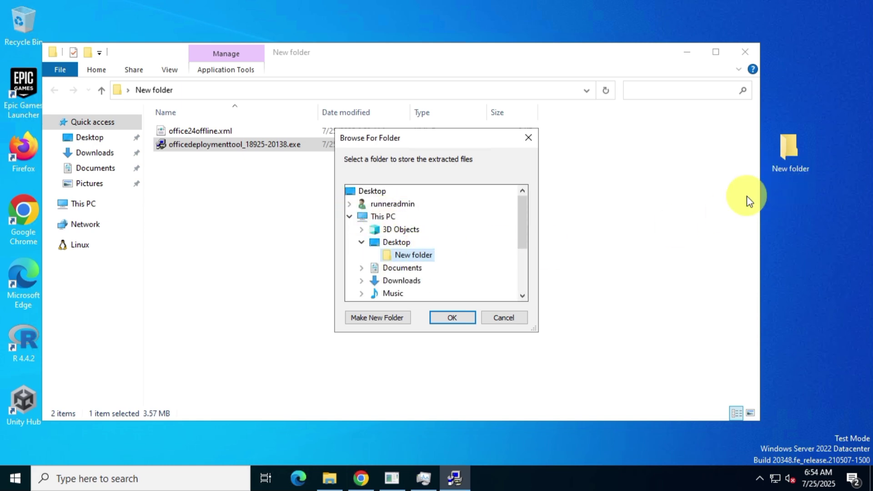
left_click(463, 316)
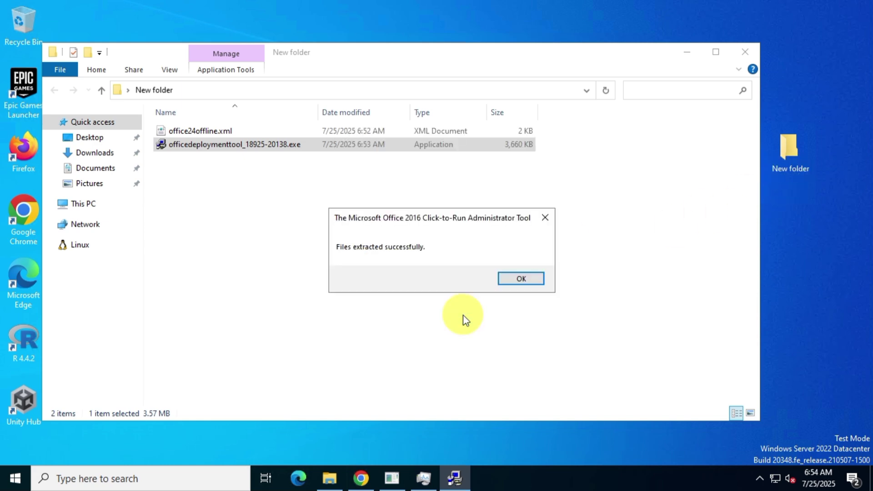
left_click(521, 279)
Step: Delete configuration-Office365-x64.xml and the extractor exe, keeping office24offline.xml and setup.exe
left_click(538, 285)
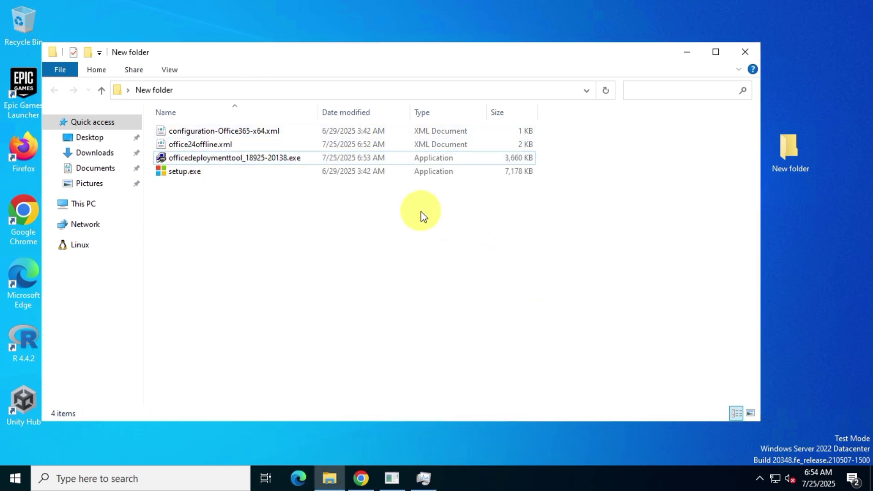
left_click(243, 158)
left_click(240, 131, "ctrl")
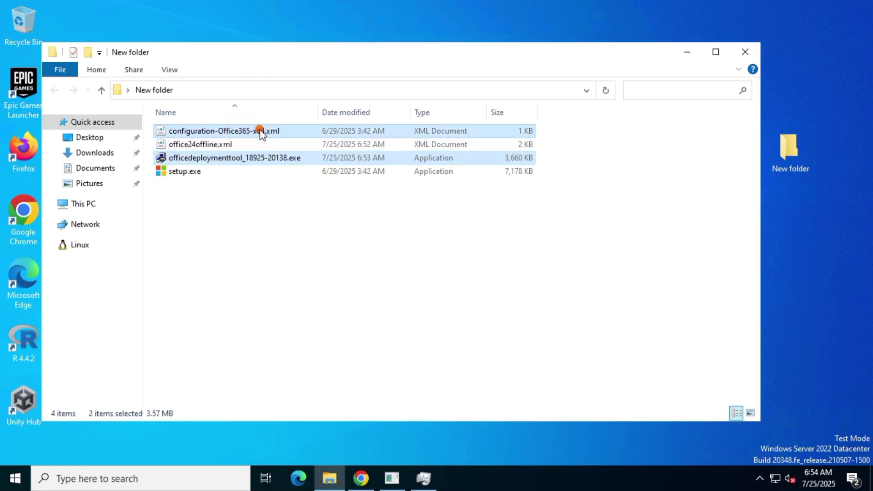
right_click(260, 129)
left_click(353, 291)
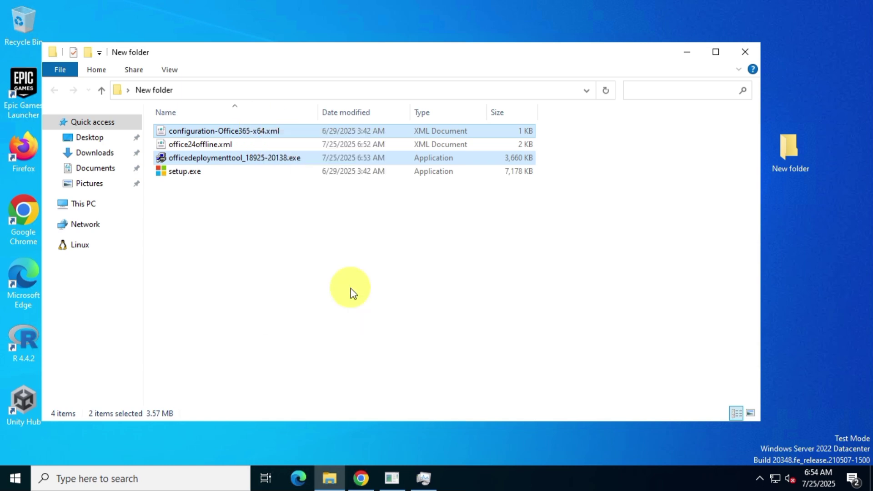
left_click_drag(181, 181, 233, 125)
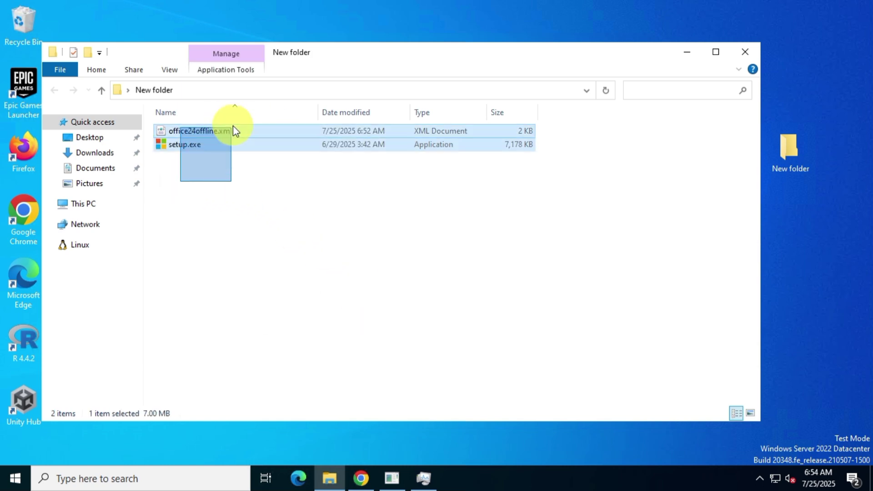
left_click(320, 200)
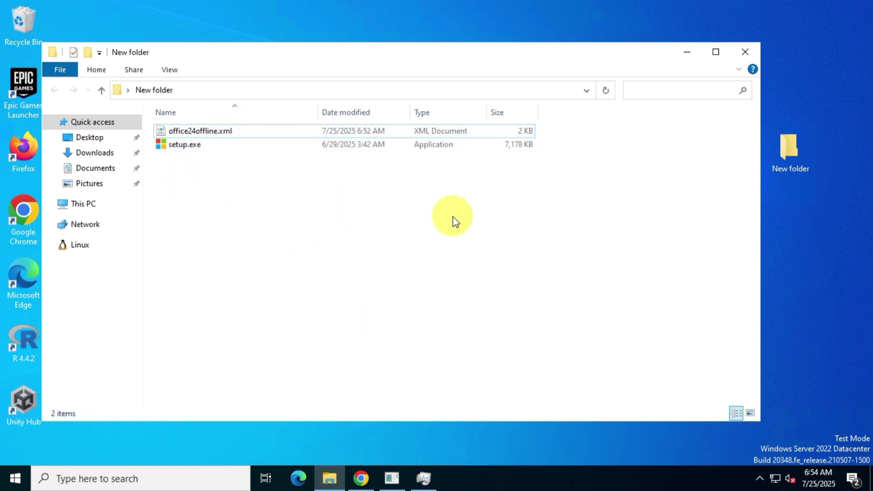
Step: Google 'office install command' and open Microsoft Learn's 'Overview of the Office Deployment Tool' result
left_click(362, 478)
left_click(338, 13)
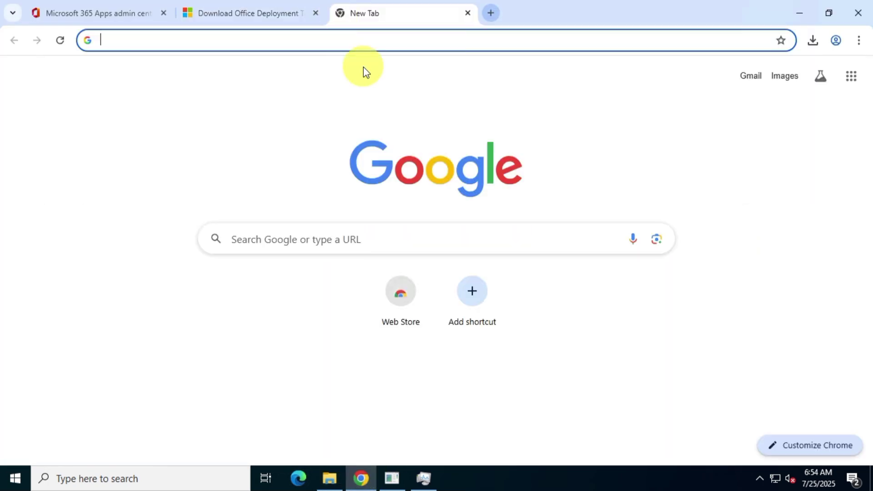
type("office ")
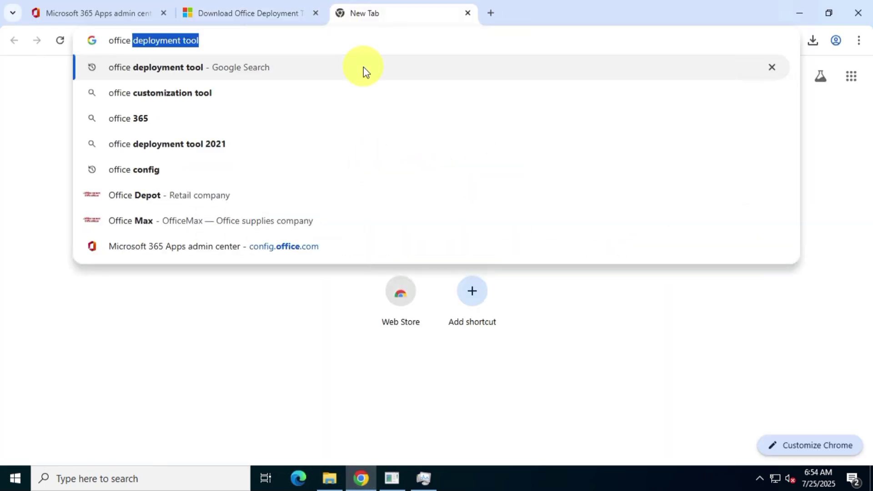
type("install command")
key("ctrl+a")
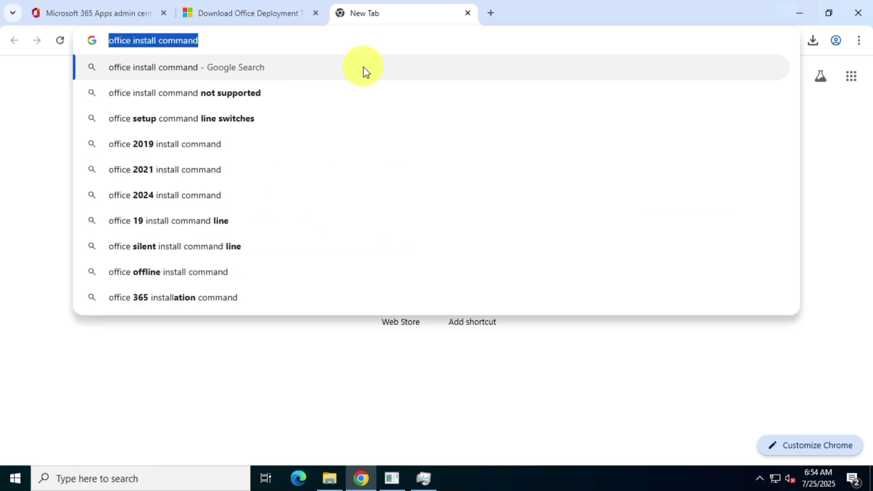
key("Return")
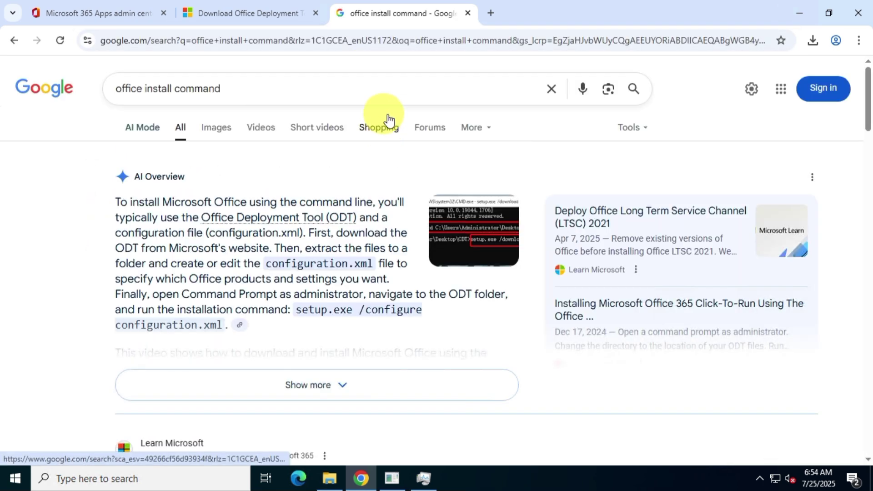
scroll(433, 193, "down", 5)
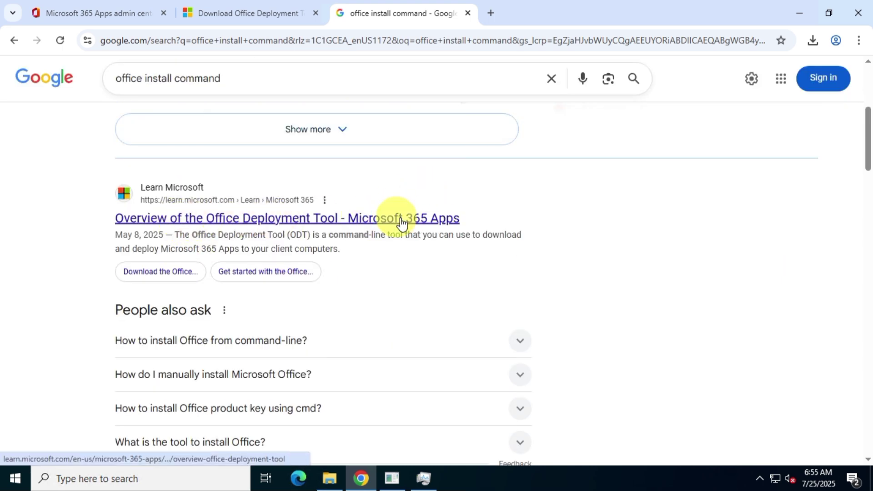
left_click(422, 217)
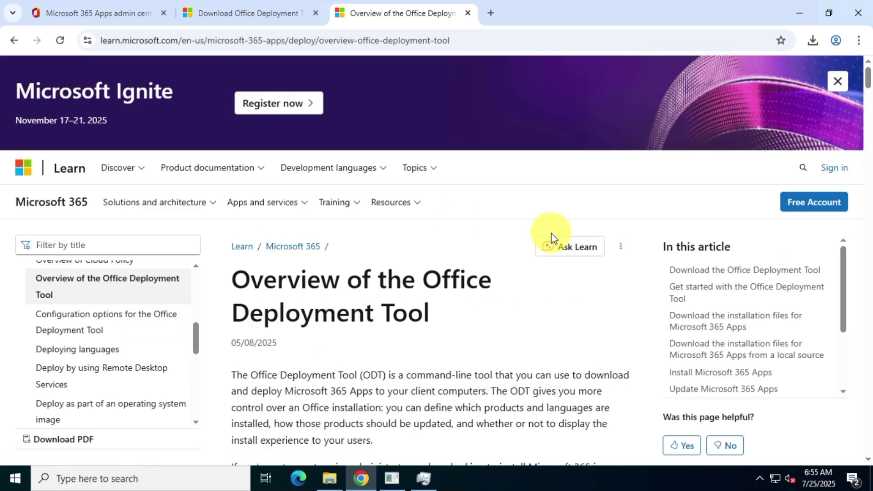
Step: Dismiss the Ignite banner and scroll to the 'Download the installation files' section
left_click(838, 81)
left_click(135, 45)
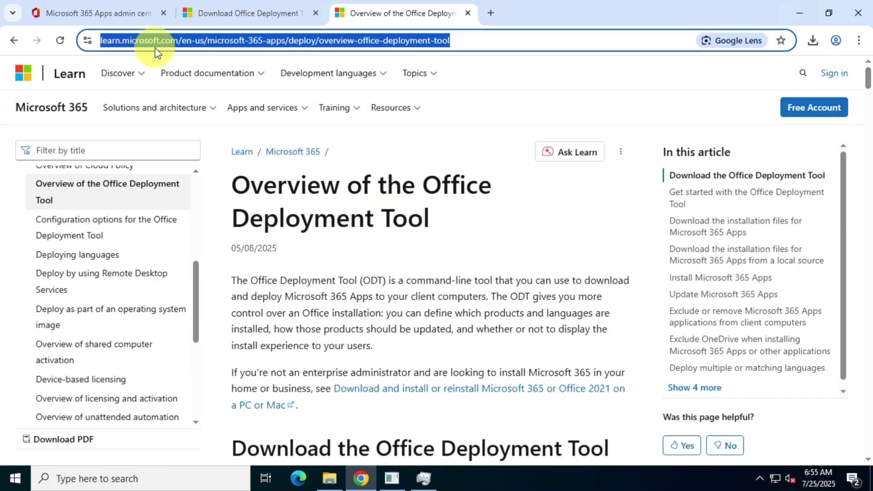
left_click(189, 169)
left_click_drag(234, 176, 520, 244)
left_click(585, 253)
scroll(585, 250, "down", 5)
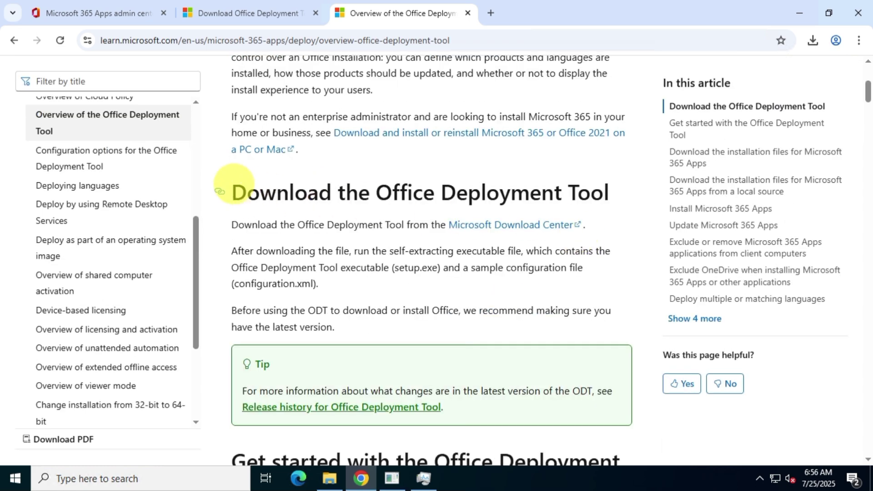
left_click_drag(233, 186, 633, 191)
scroll(616, 227, "down", 9)
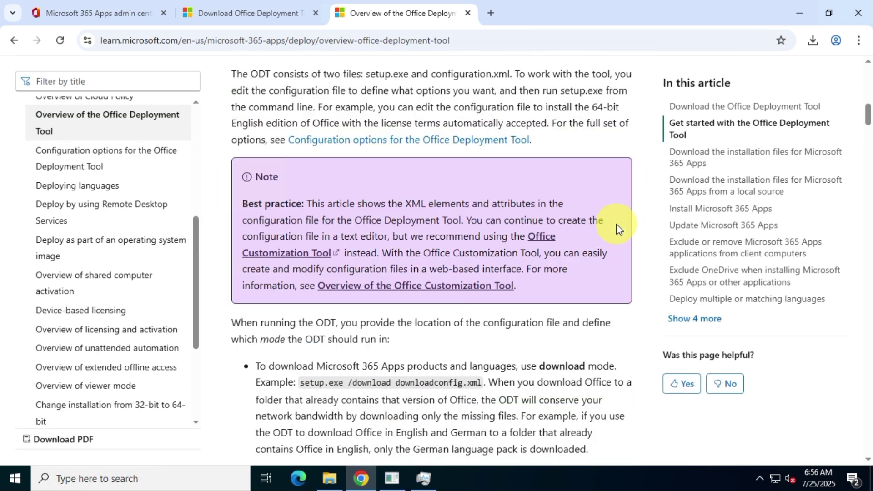
scroll(619, 227, "down", 7)
scroll(619, 228, "down", 5)
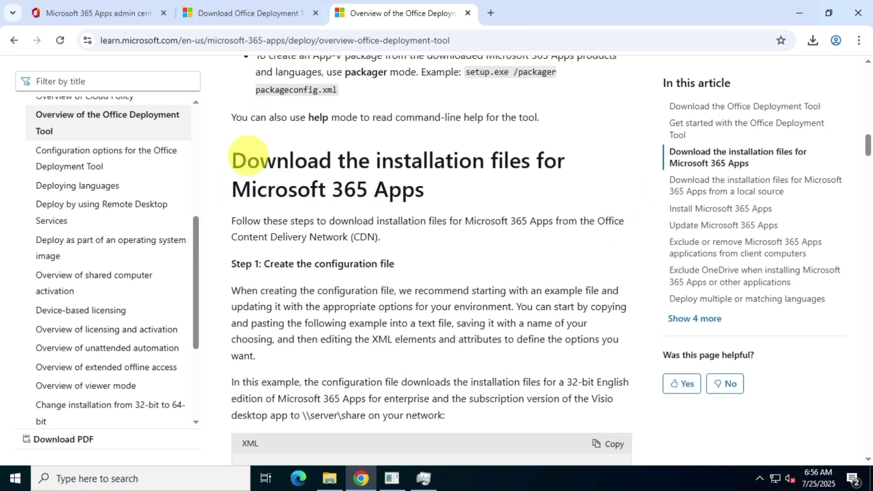
left_click_drag(233, 159, 422, 189)
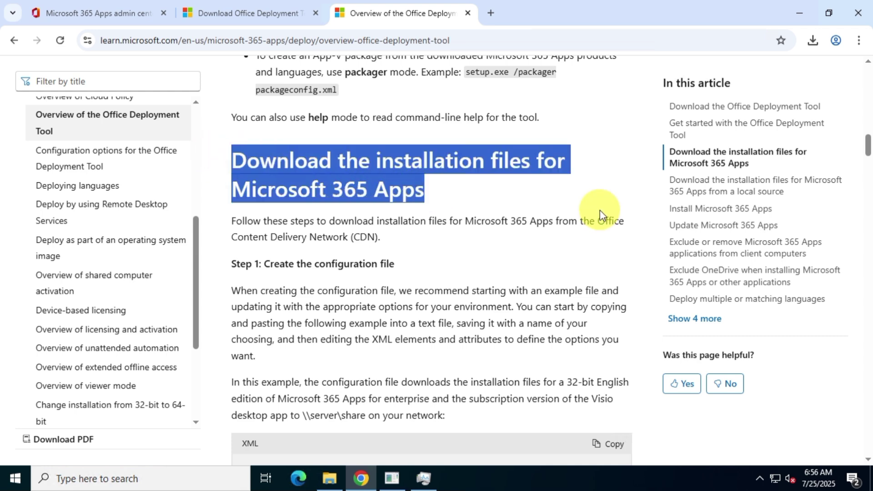
Step: Copy the example command setup.exe /download downloadconfig.xml
scroll(599, 211, "down", 8)
scroll(599, 211, "down", 1)
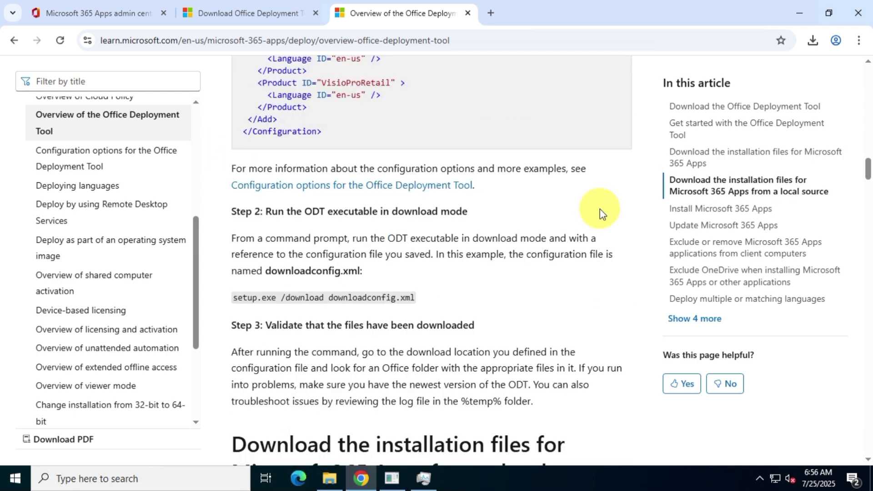
left_click_drag(234, 300, 399, 296)
key("ctrl+c")
right_click(392, 300)
left_click(404, 315)
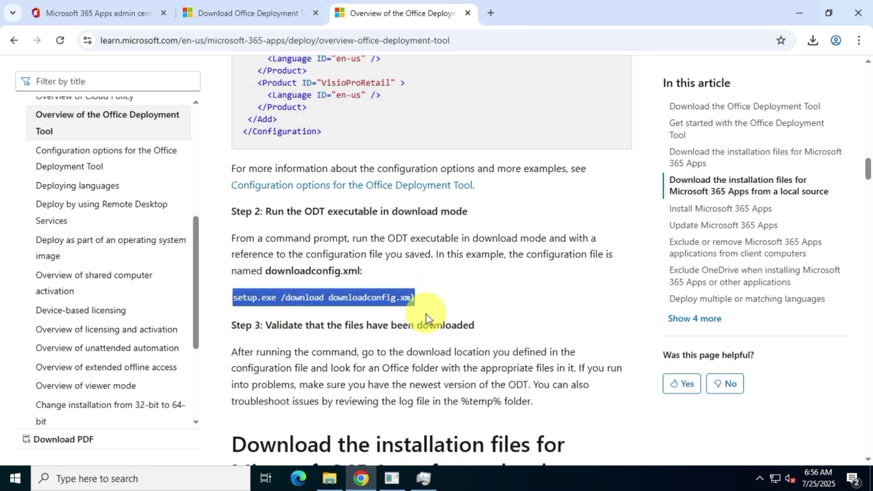
Step: Create New Text Document.txt in New folder and paste the download command into it
left_click(801, 14)
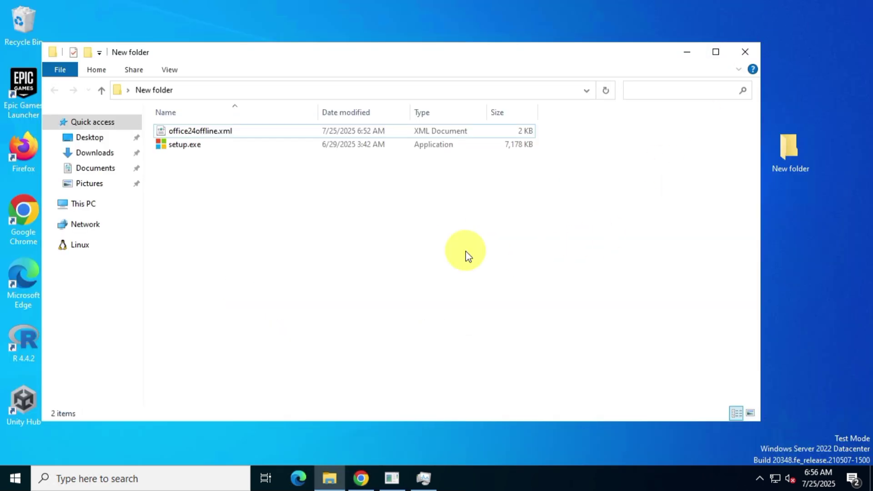
right_click(360, 199)
mouse_move(409, 393)
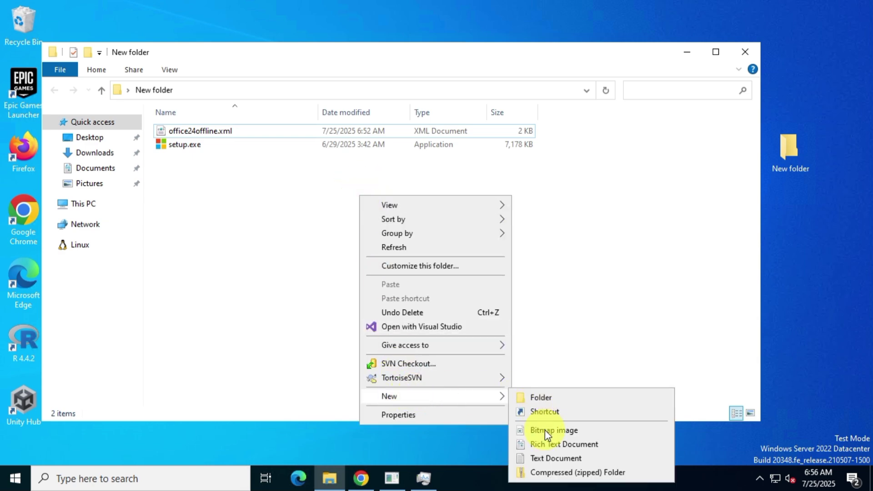
left_click(552, 458)
double_click(305, 132)
key("ctrl+v")
scroll(463, 206, "up", 8)
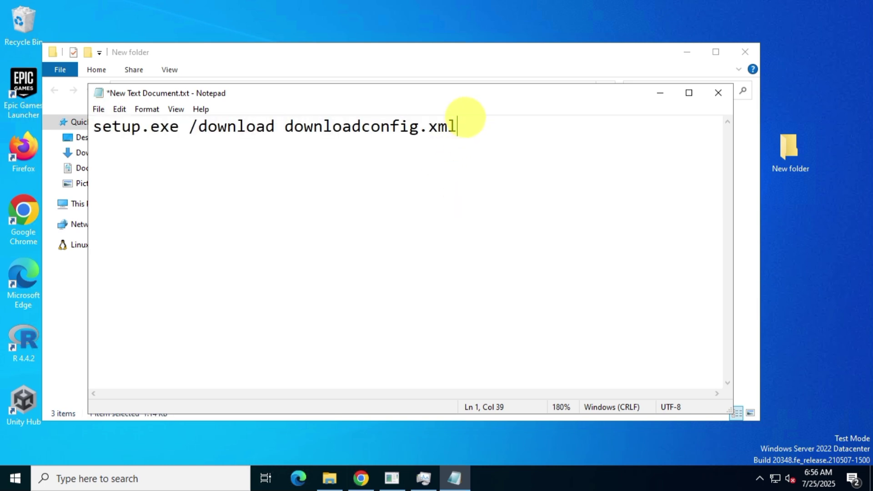
left_click_drag(464, 117, 283, 119)
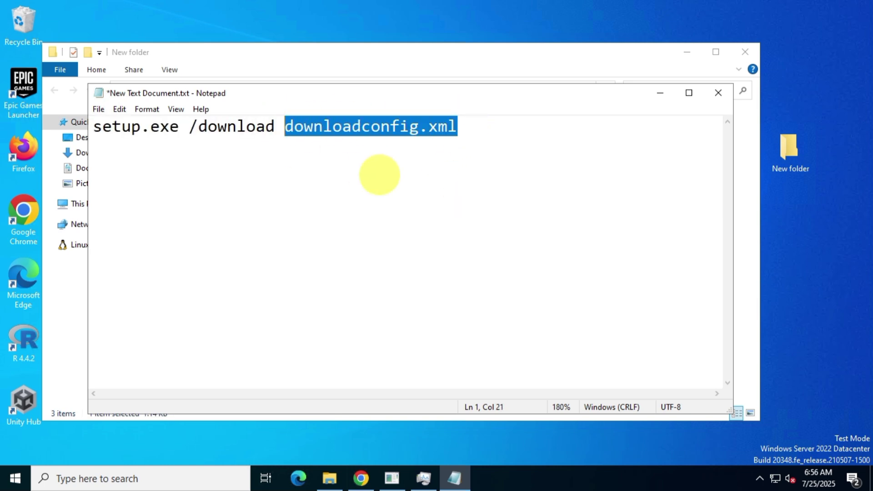
Step: Replace downloadconfig.xml with office24offline.xml, copied from the file's name, and minimize Notepad
left_click(659, 64)
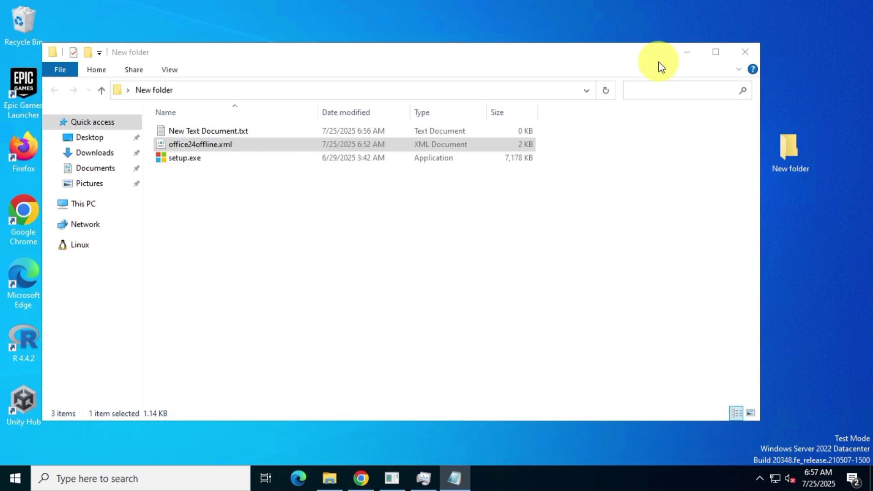
left_click(240, 138)
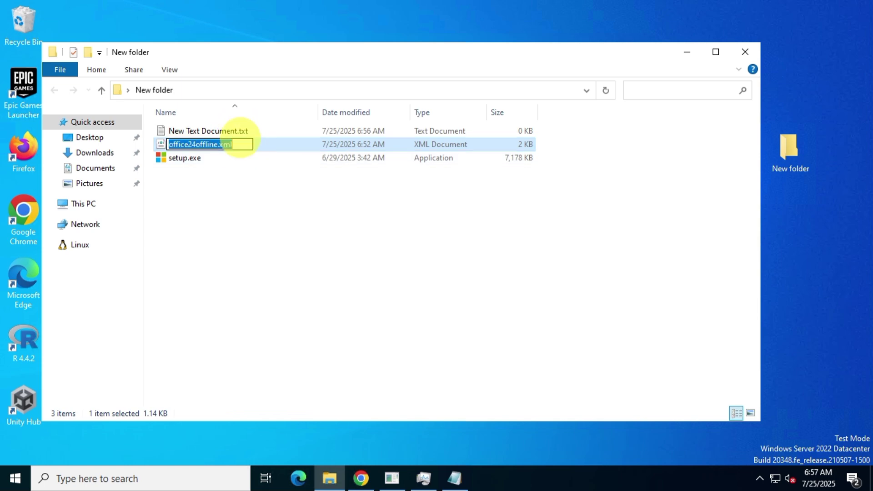
right_click(228, 143)
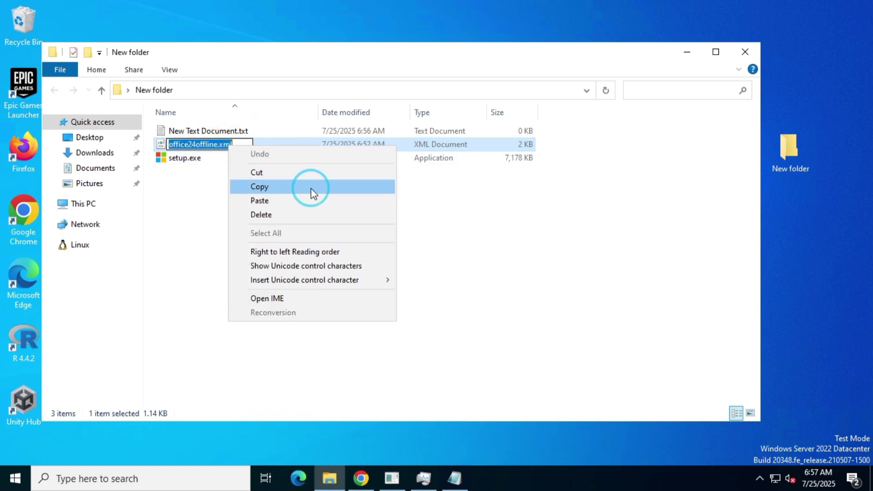
left_click(312, 194)
left_click(456, 362)
left_click(454, 478)
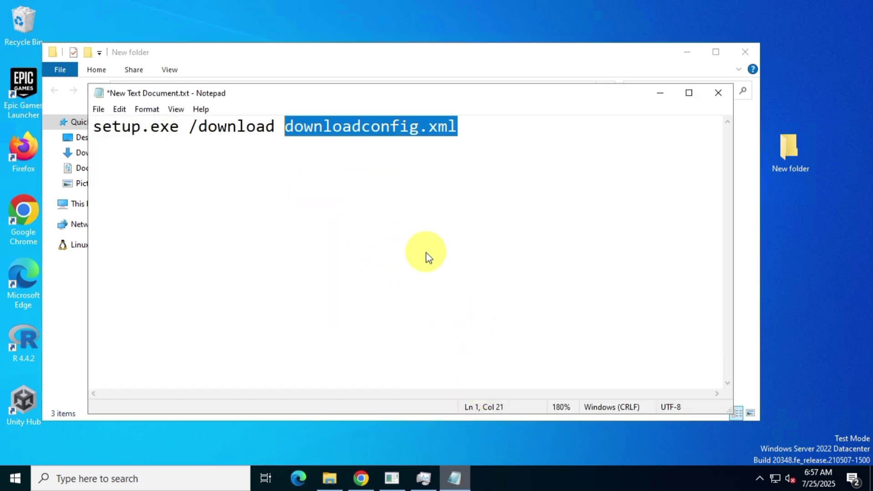
right_click(421, 126)
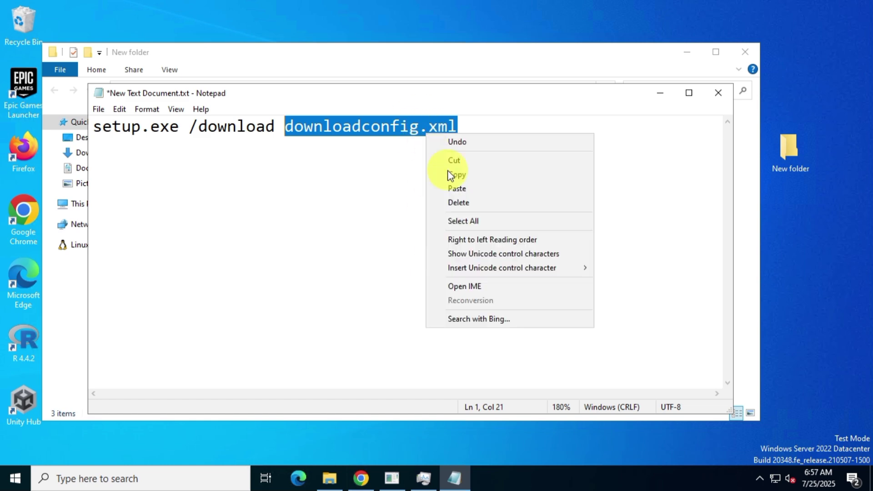
left_click(514, 189)
left_click_drag(479, 118, 64, 121)
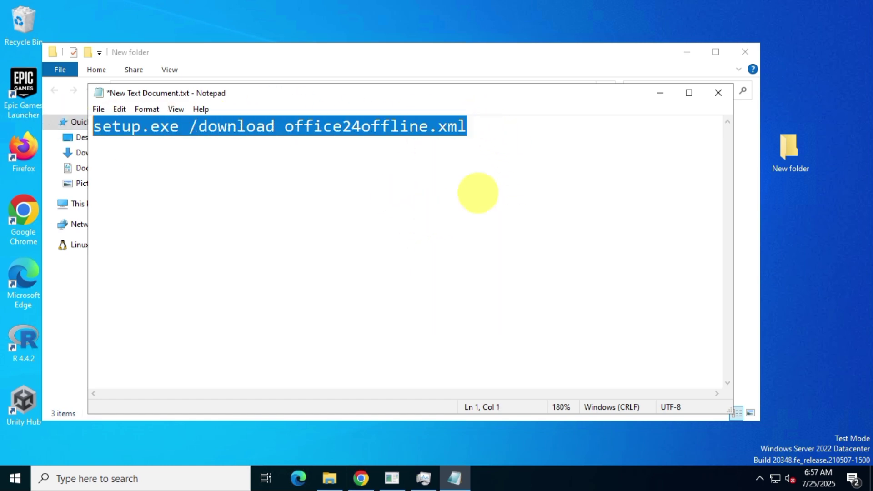
left_click(660, 94)
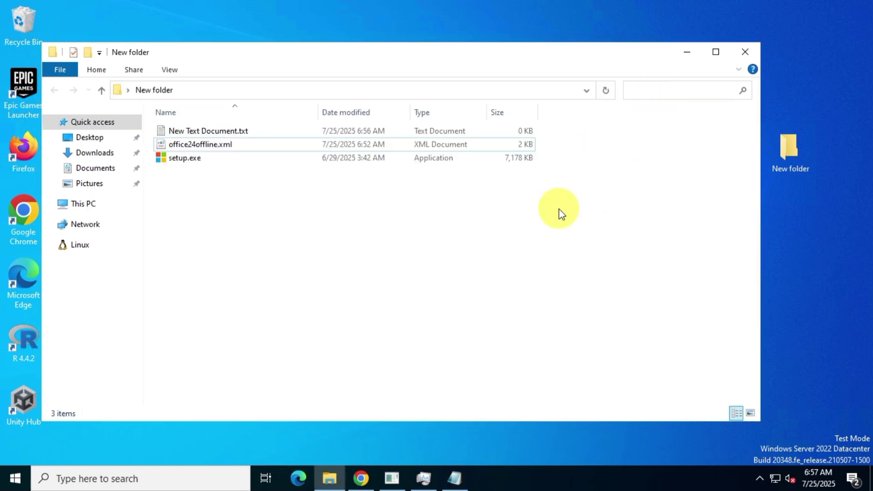
Step: Launch Command Prompt as administrator from a 'cmd' search
left_click(191, 480)
type("cmd")
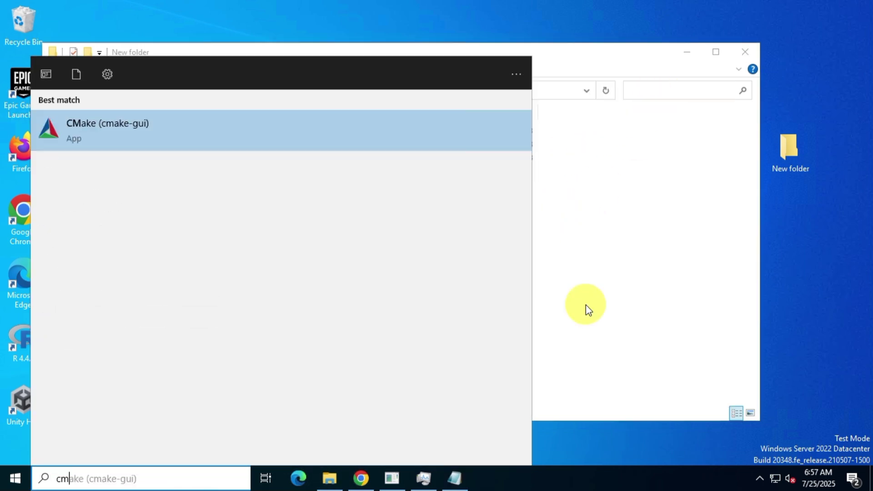
right_click(365, 131)
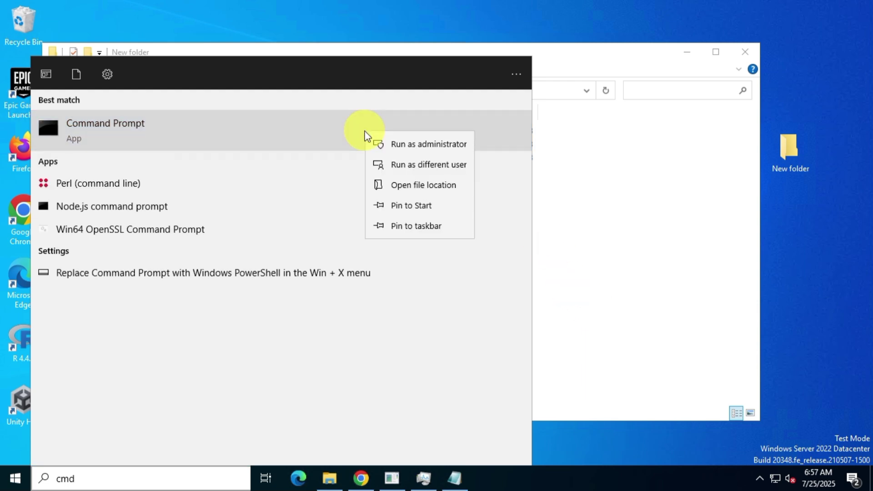
left_click(468, 155)
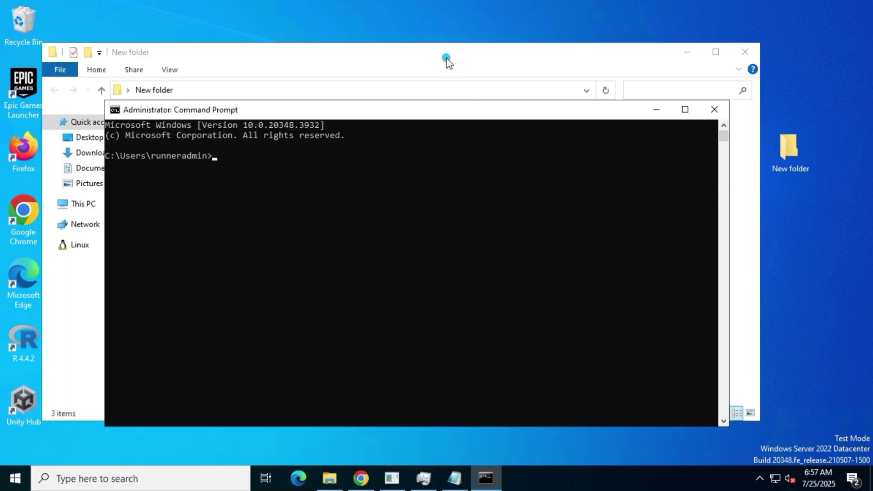
Step: Copy the New folder's full path from the File Explorer address bar
left_click(447, 61)
left_click(286, 89)
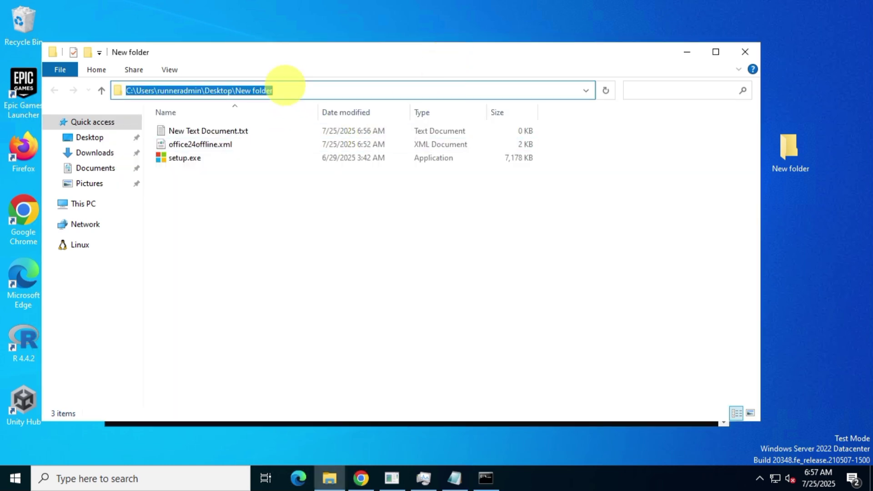
right_click(285, 89)
left_click(353, 132)
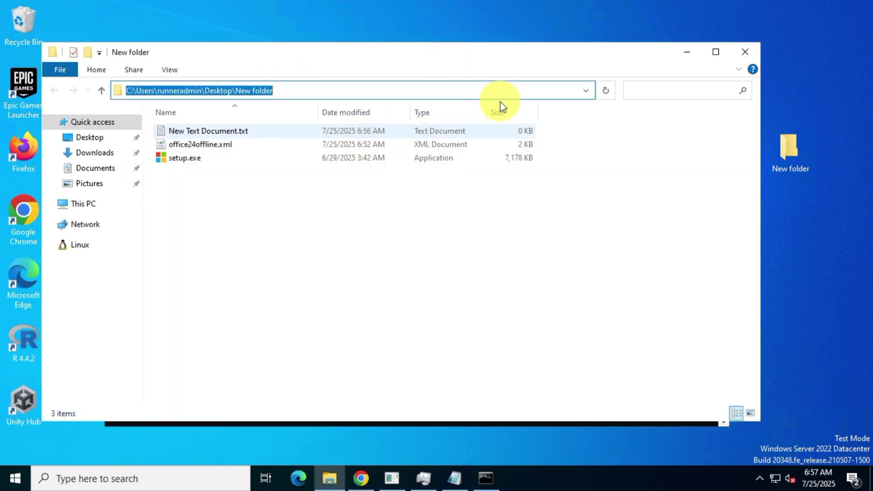
left_click(687, 52)
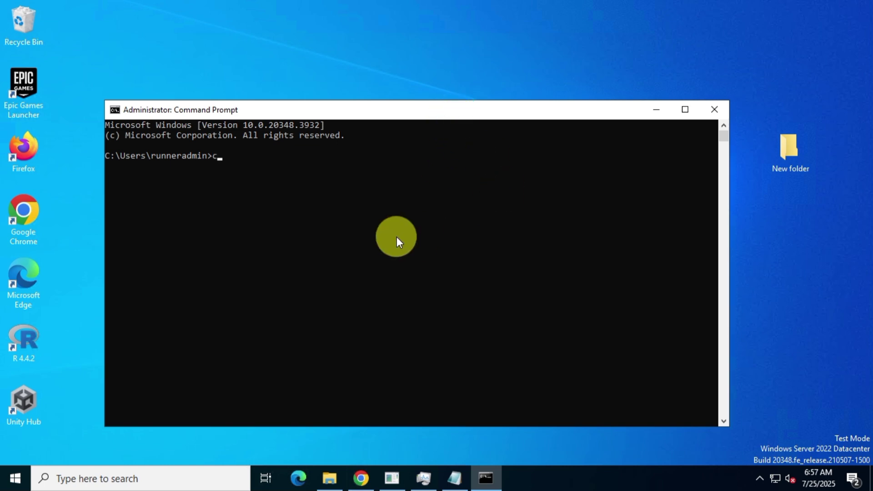
Step: Change into New folder with cd and paste setup.exe /download office24offline.xml at the prompt
key("ctrl+v")
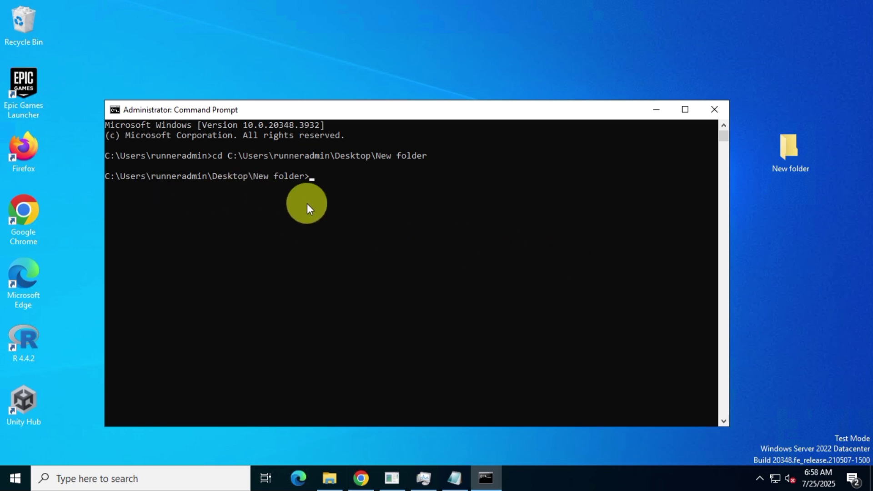
left_click(455, 473)
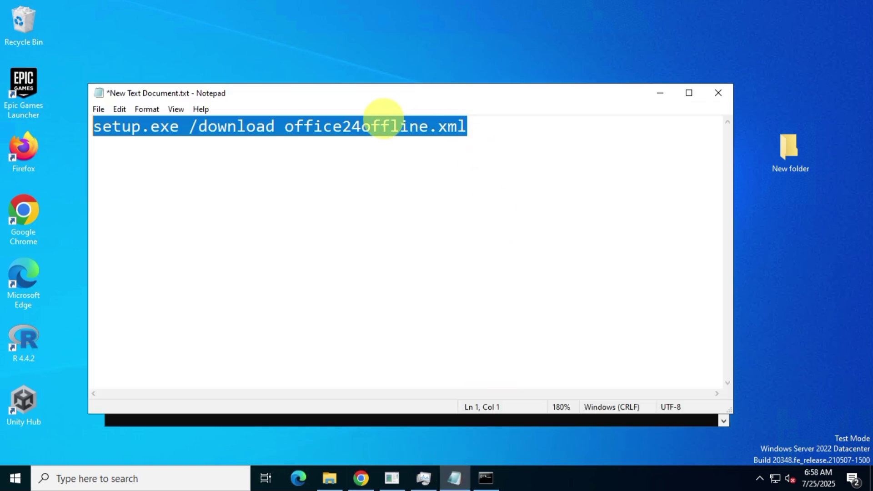
right_click(384, 122)
left_click(479, 167)
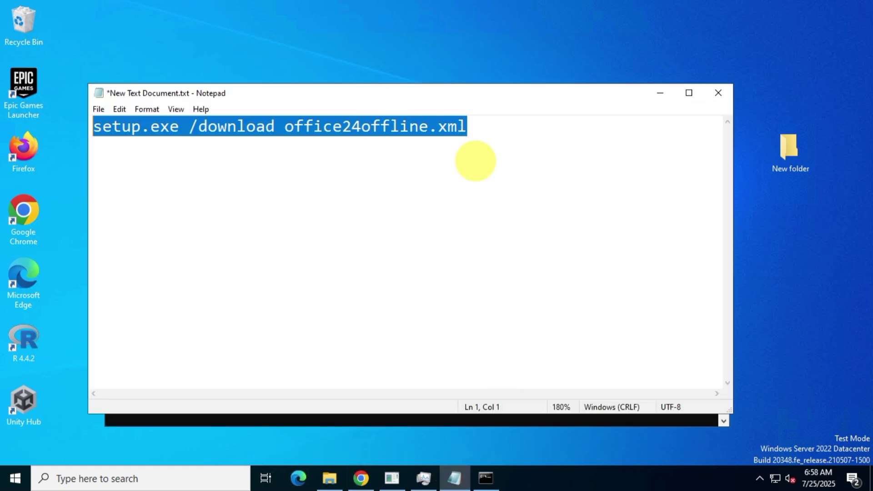
left_click(658, 93)
right_click(342, 182)
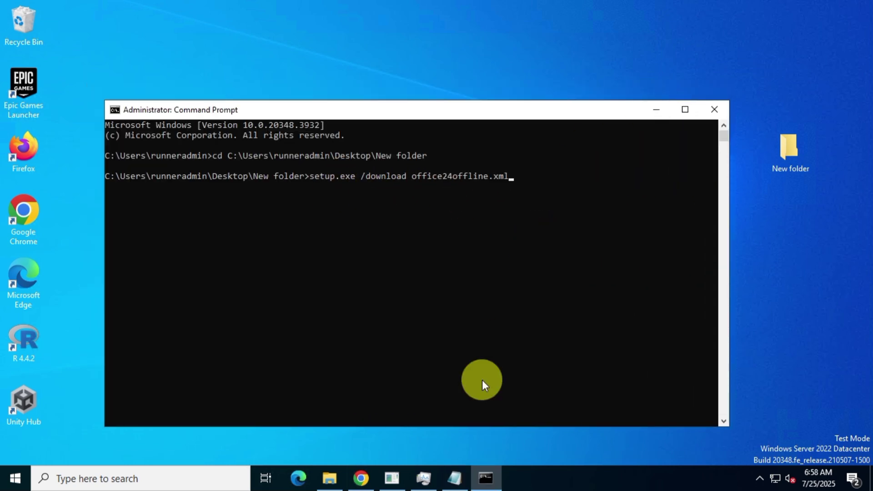
Step: Run the download command while Task Manager's Ethernet receive rate climbs to about 547 Mbps
left_click(423, 477)
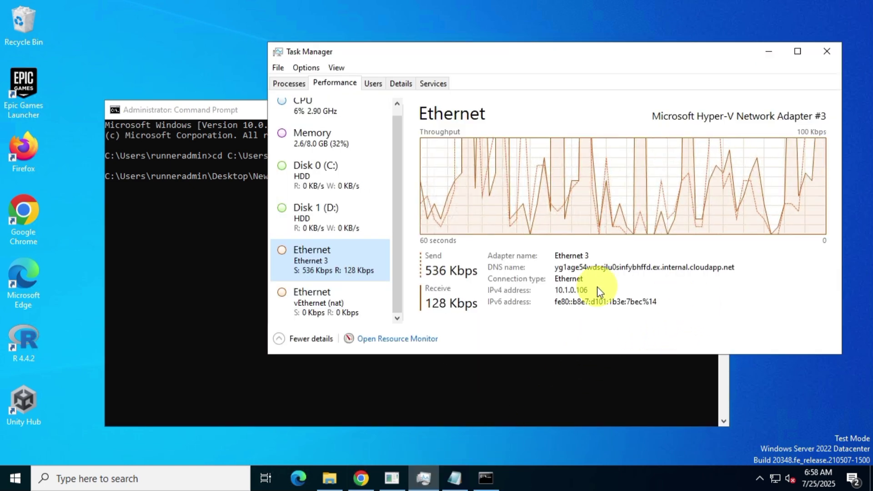
left_click(219, 108)
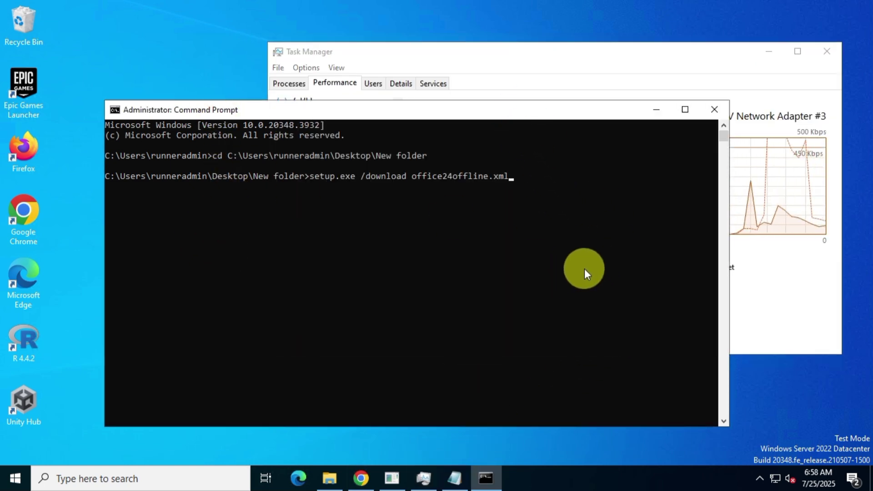
key("Return")
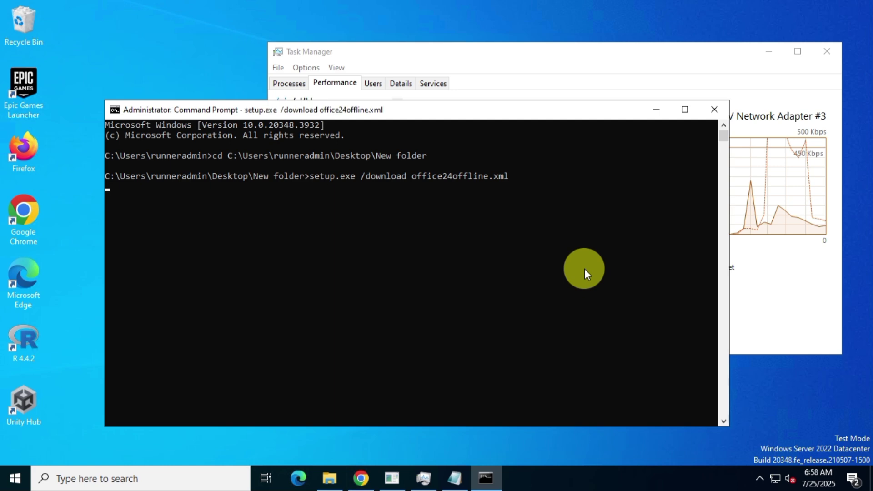
left_click(678, 67)
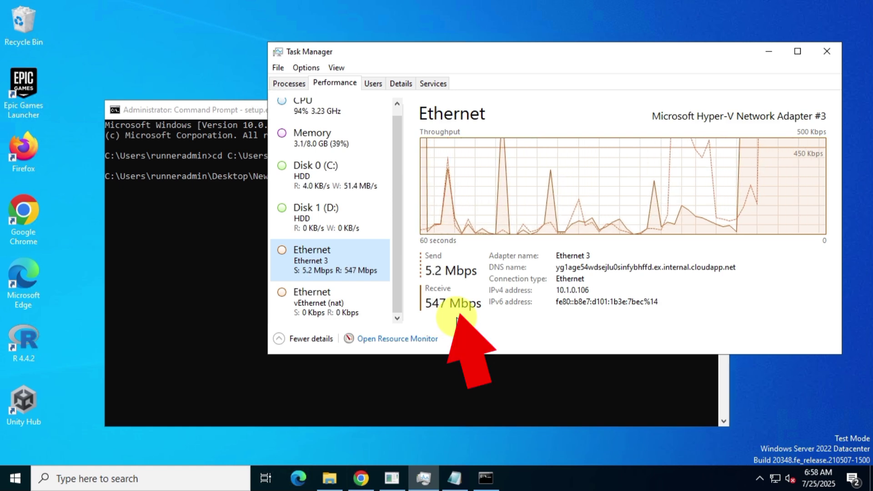
Step: Open Office\Data\16.0.17932.20428 and check stream.x64.x-none.dat size and the network receive rate
left_click(247, 108)
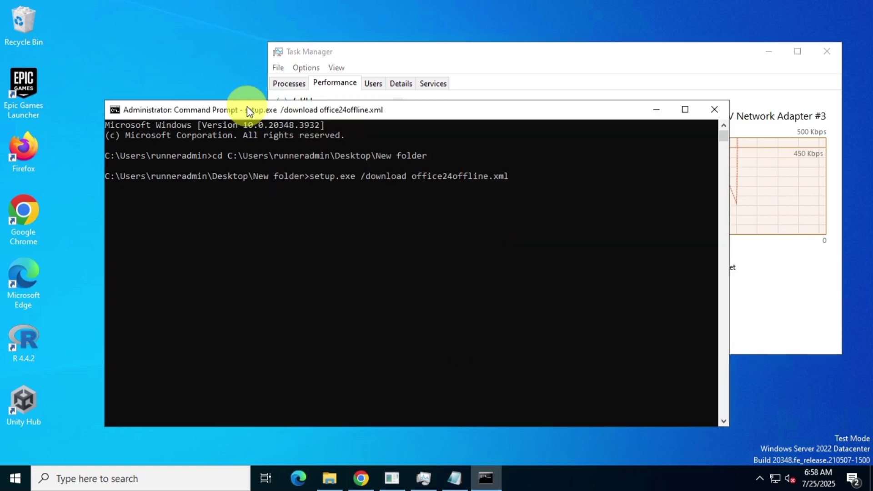
left_click(651, 110)
left_click(330, 478)
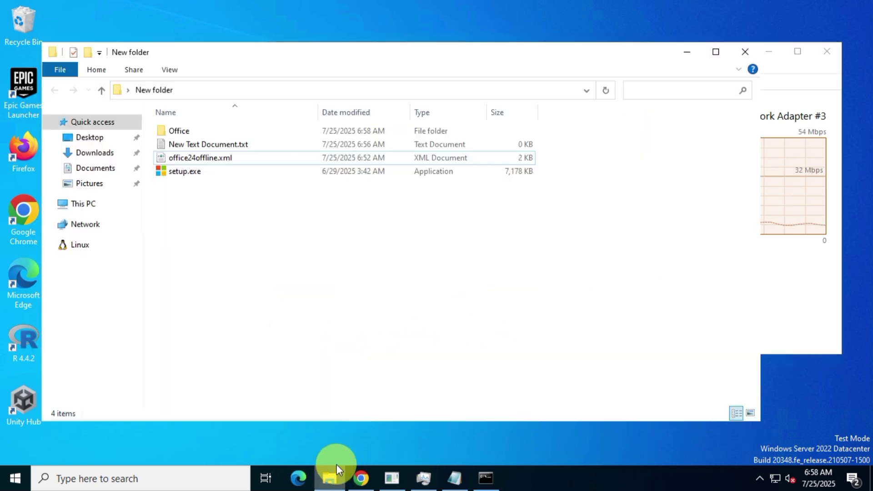
left_click(206, 131)
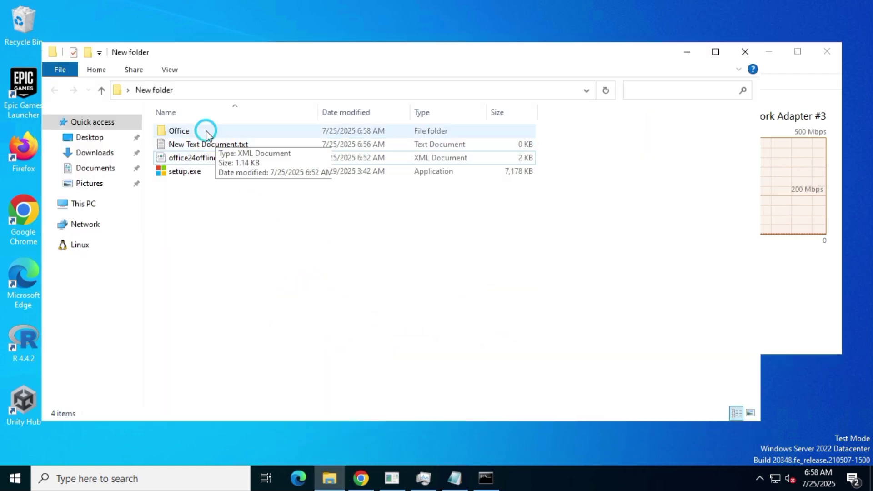
double_click(244, 132)
double_click(244, 131)
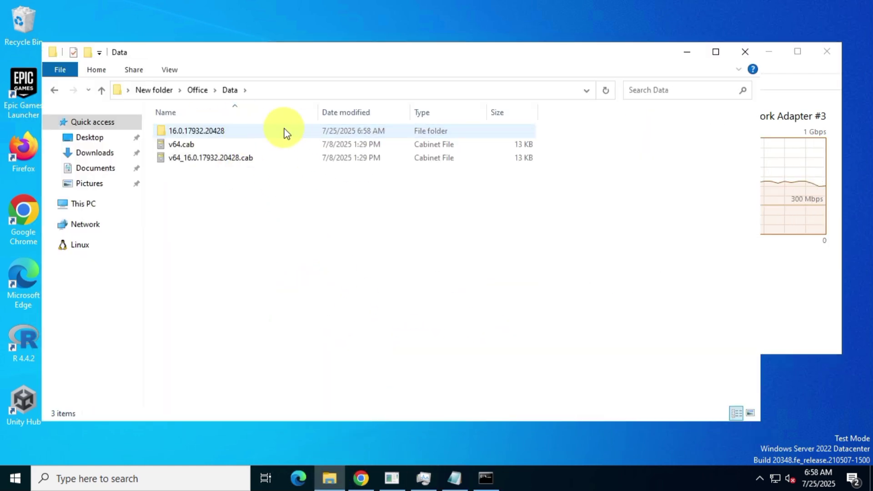
double_click(219, 131)
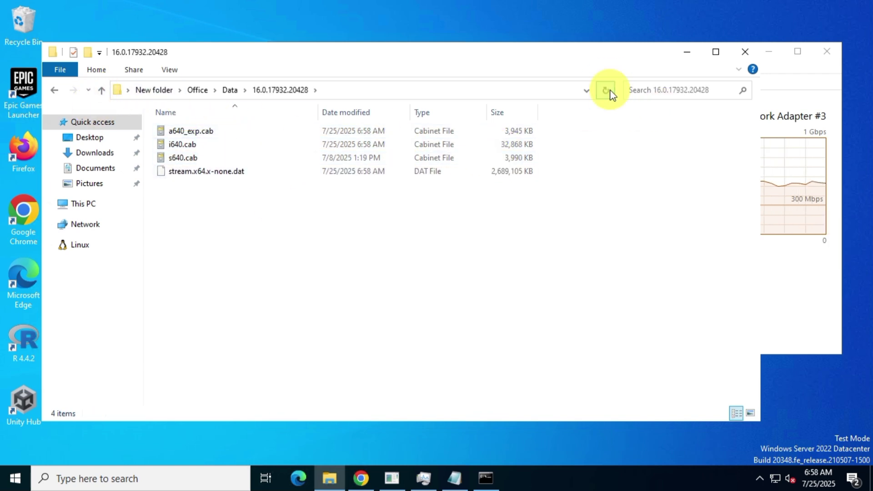
left_click(471, 172)
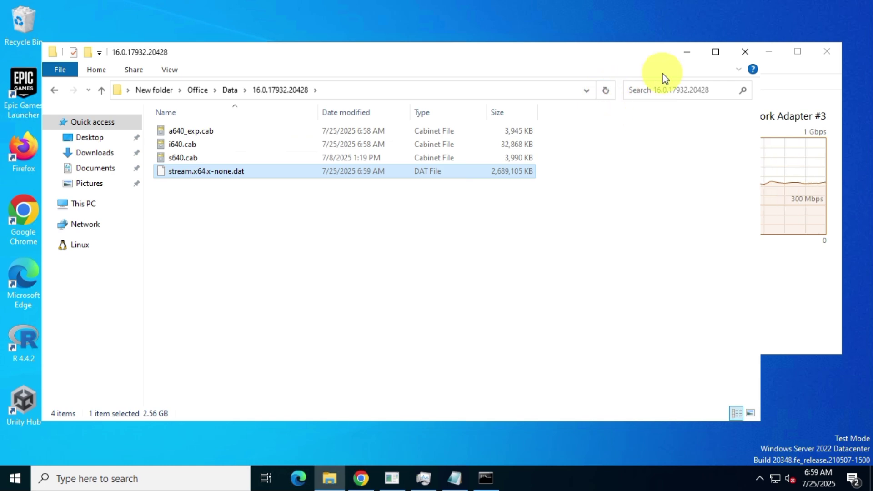
left_click(813, 300)
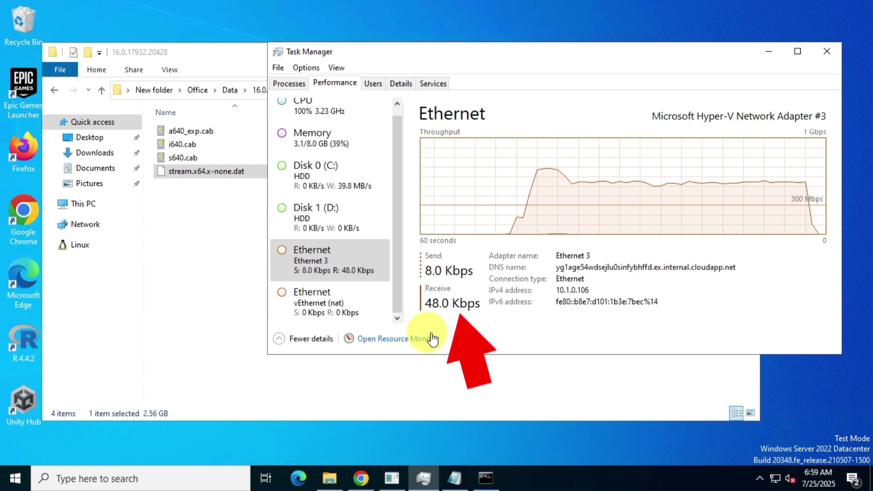
Step: Select all files in 16.0.17932.20428 to confirm the 2.94 GB total
left_click(240, 277)
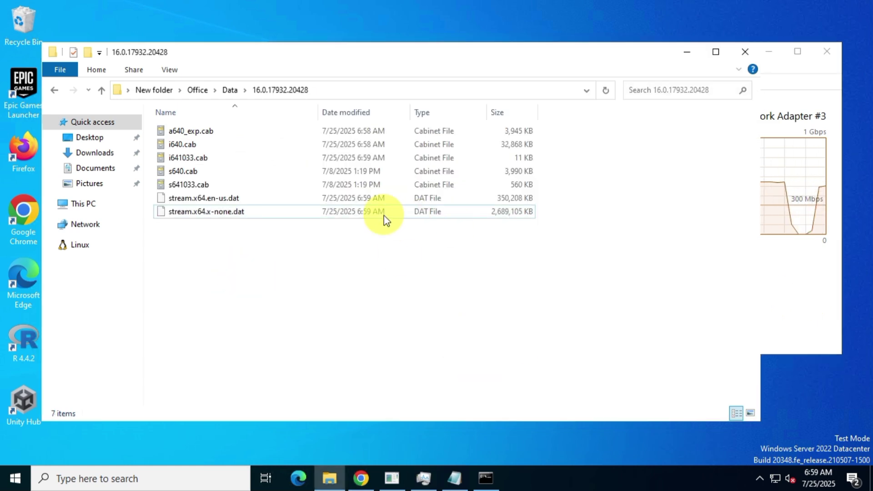
left_click(486, 478)
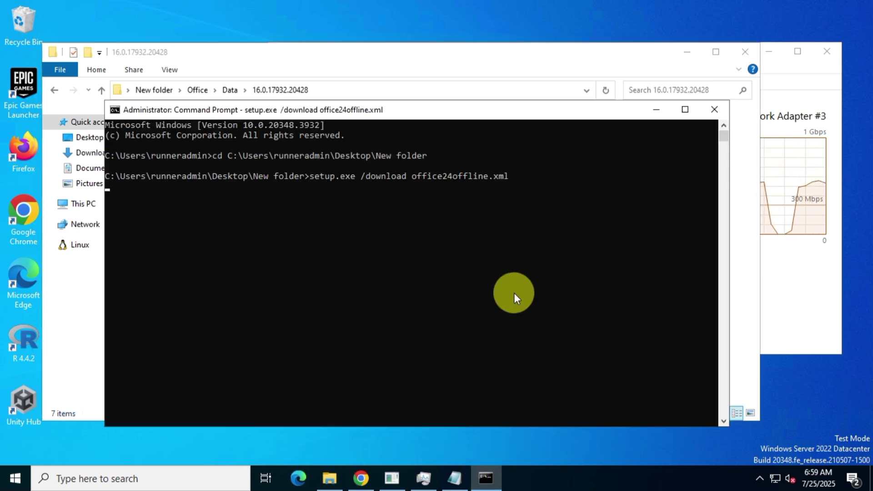
left_click(657, 110)
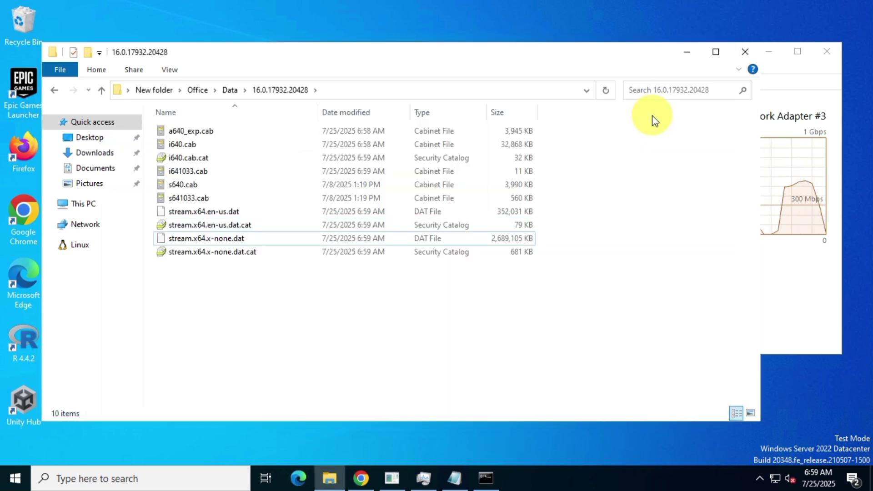
left_click(485, 477)
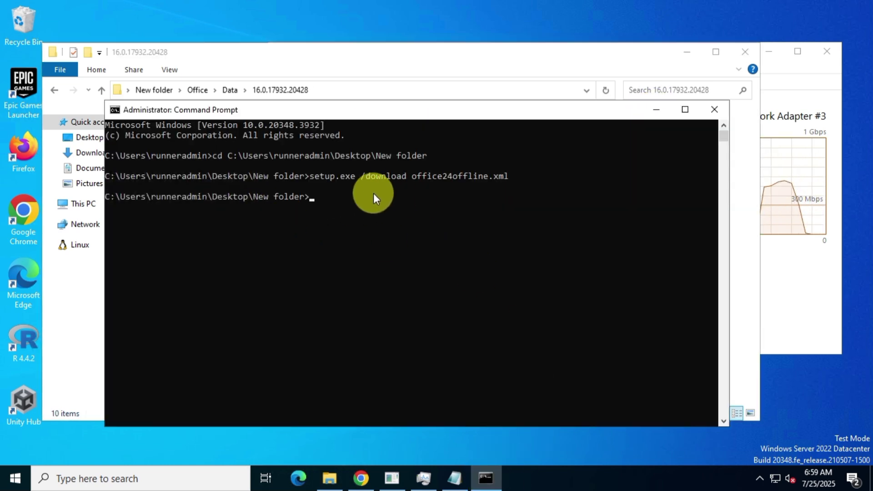
left_click(656, 110)
left_click(605, 90)
key("ctrl+a")
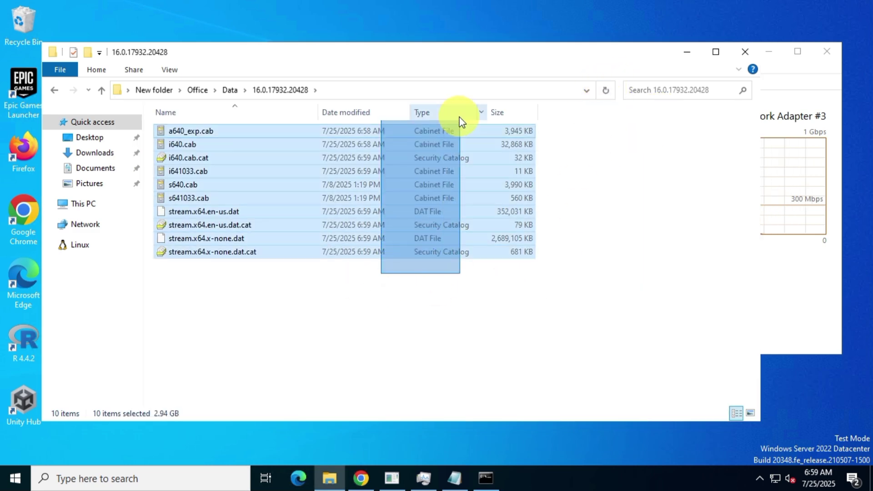
left_click(302, 269)
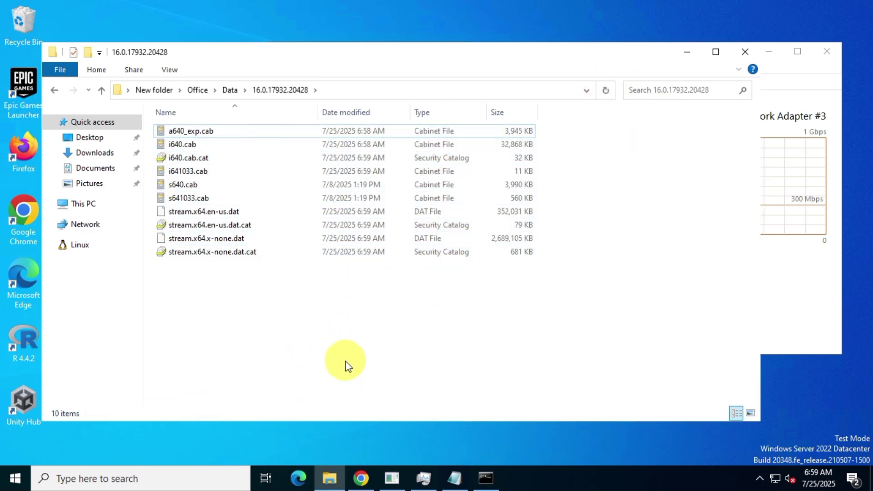
Step: Go back to New folder, close Command Prompt and File Explorer, and minimize Task Manager
left_click(55, 91)
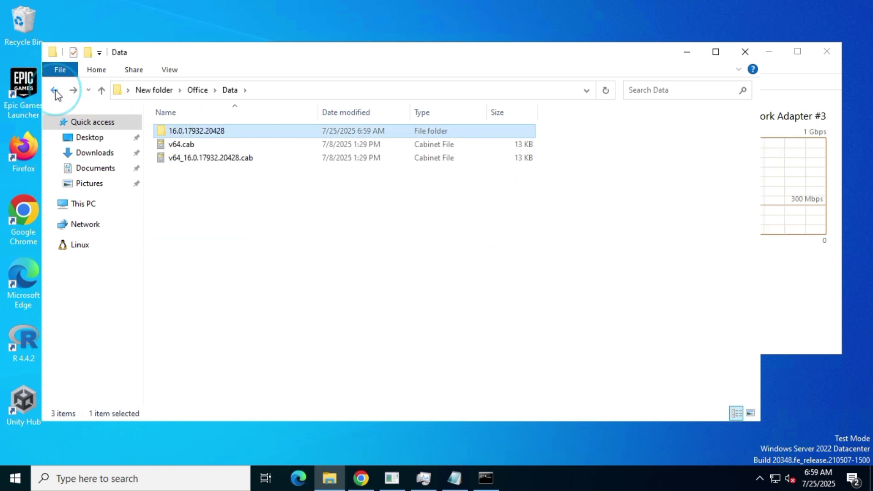
left_click(55, 91)
left_click(55, 91)
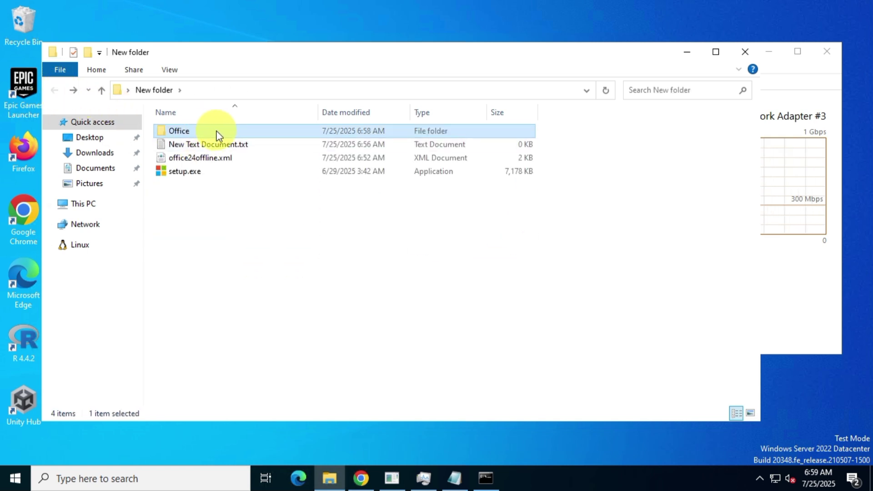
left_click(285, 214)
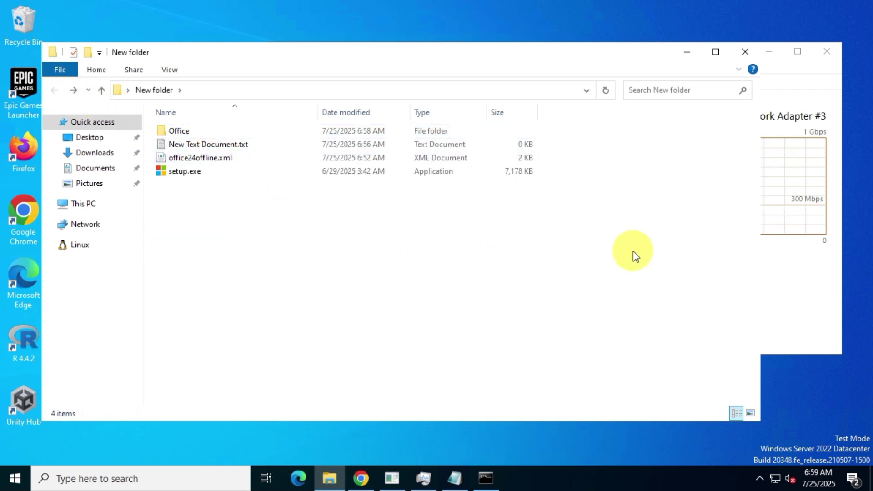
left_click(486, 478)
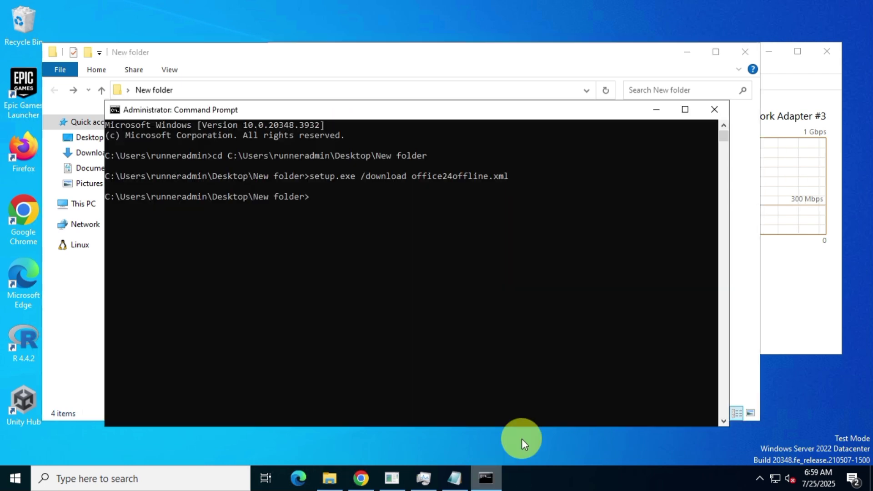
left_click(715, 110)
left_click(744, 51)
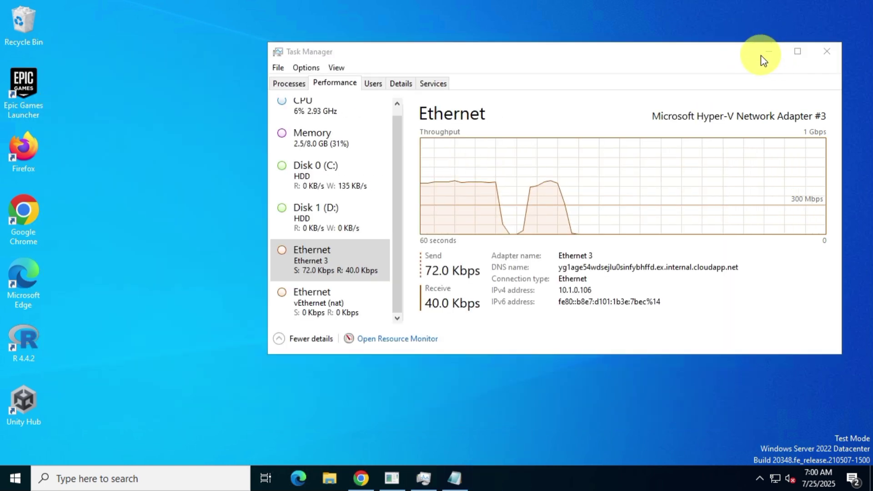
left_click(772, 54)
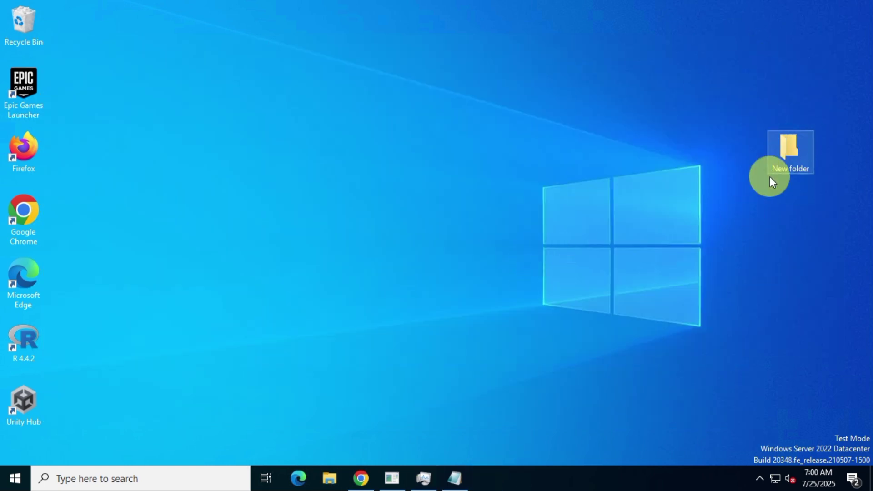
Step: Open the desktop's New folder in File Explorer, then begin a Start search
mouse_move(792, 149)
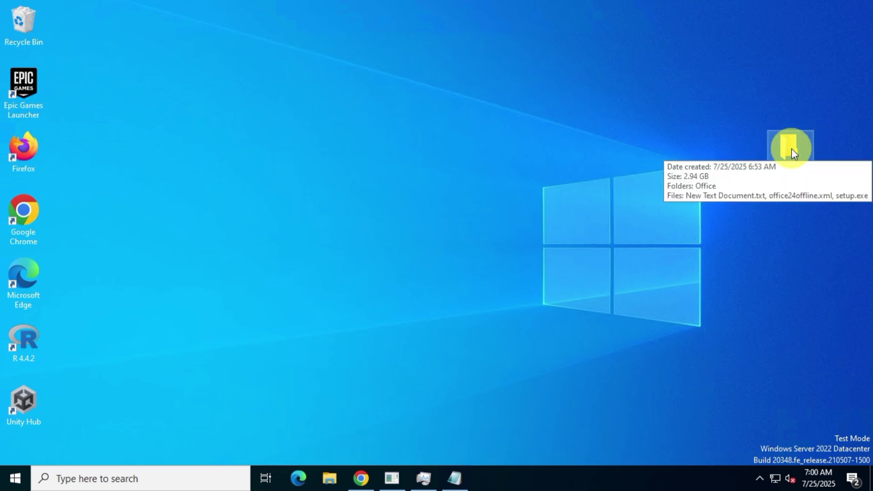
right_click(791, 150)
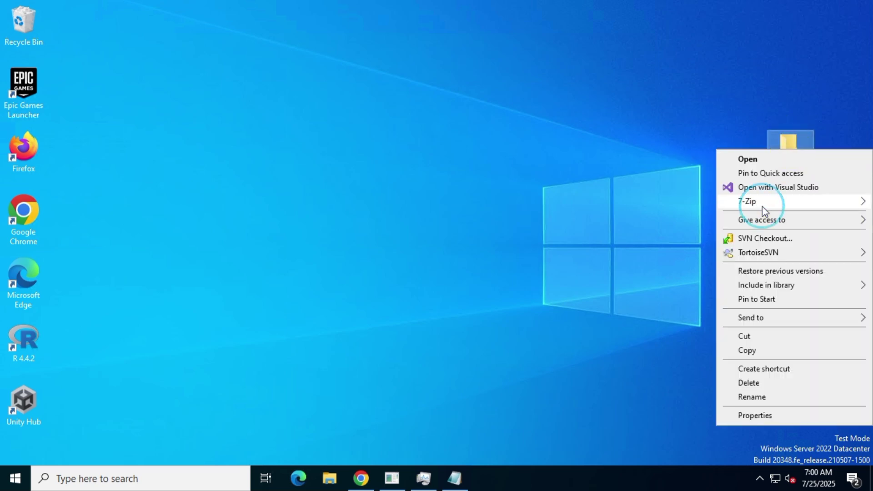
mouse_move(749, 208)
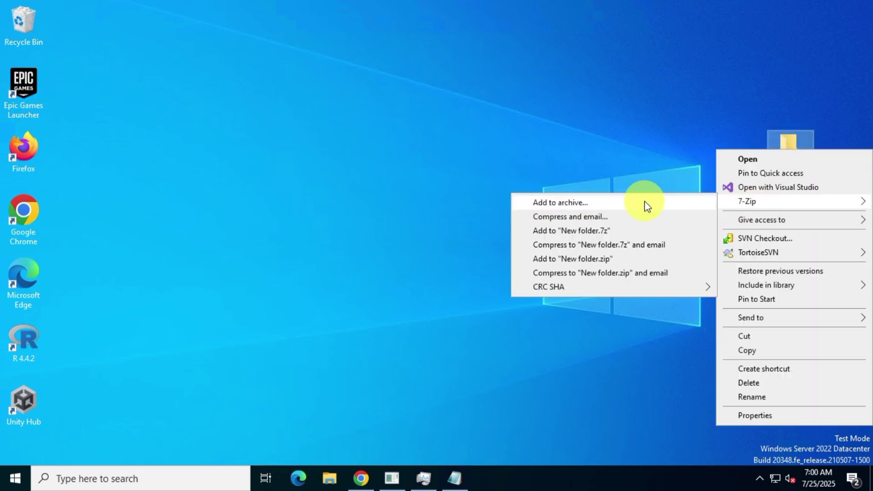
left_click(660, 153)
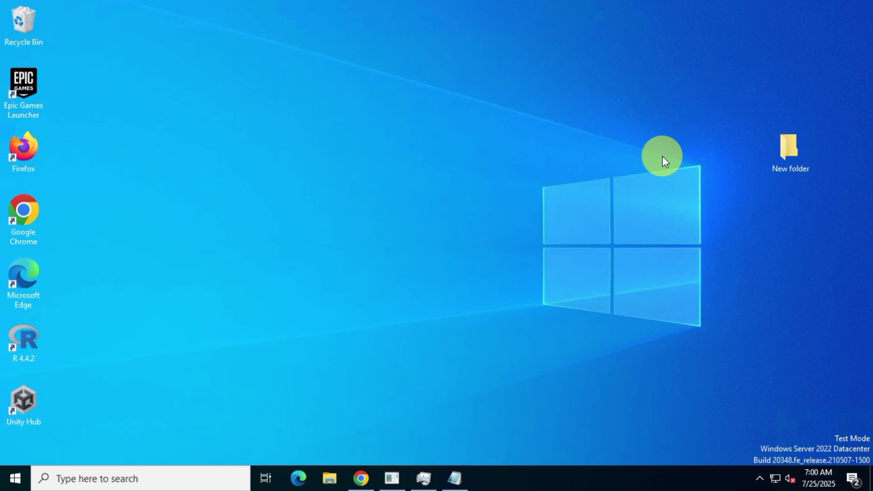
double_click(788, 154)
left_click(127, 475)
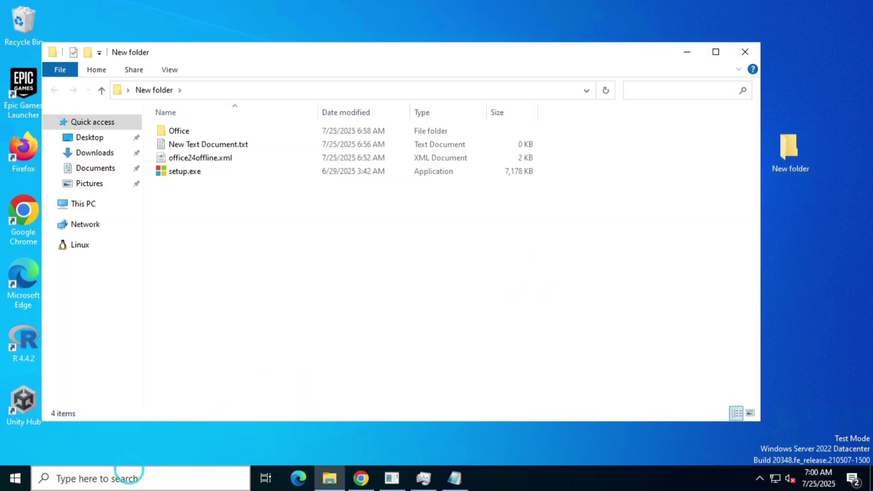
Step: Search for cmd and launch Command Prompt as administrator
type("cmd")
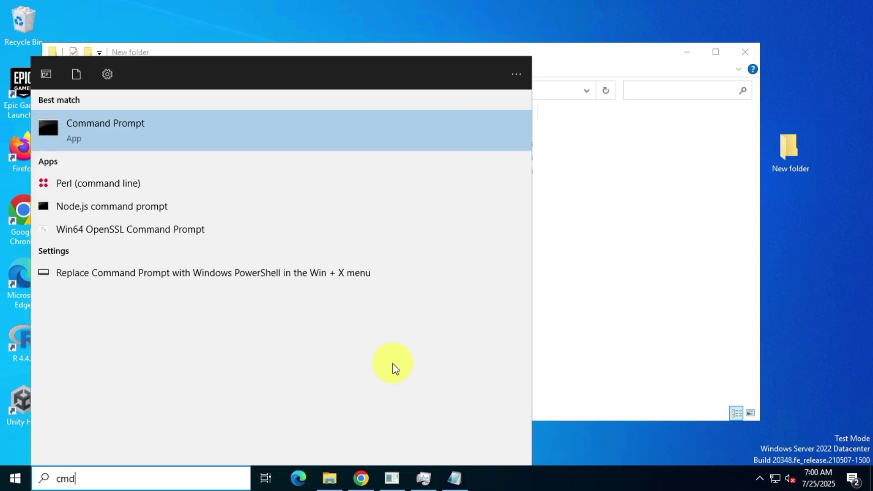
right_click(288, 124)
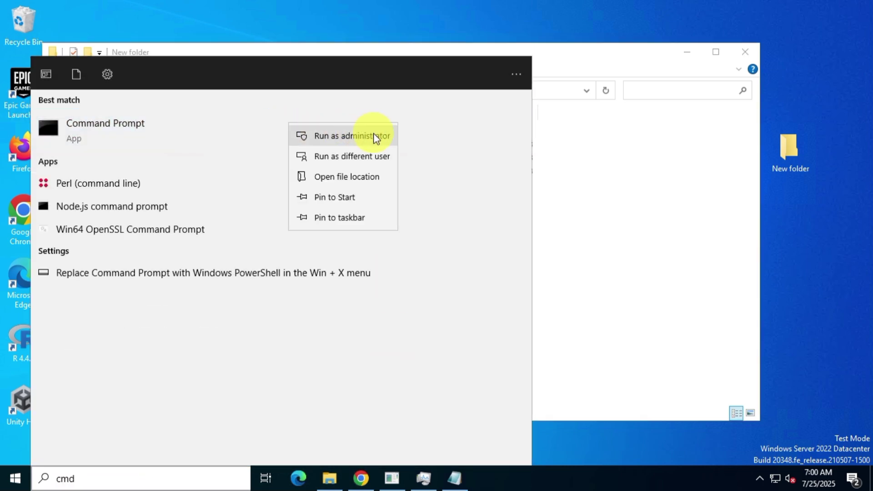
left_click(386, 136)
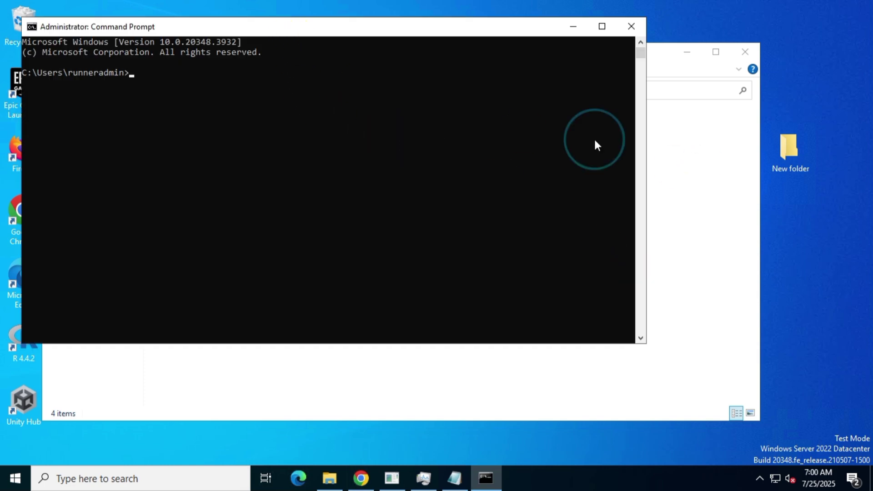
Step: Copy the New folder path from Explorer's address bar and cd into it at the prompt
key("alt+Tab")
left_click(331, 90)
right_click(315, 87)
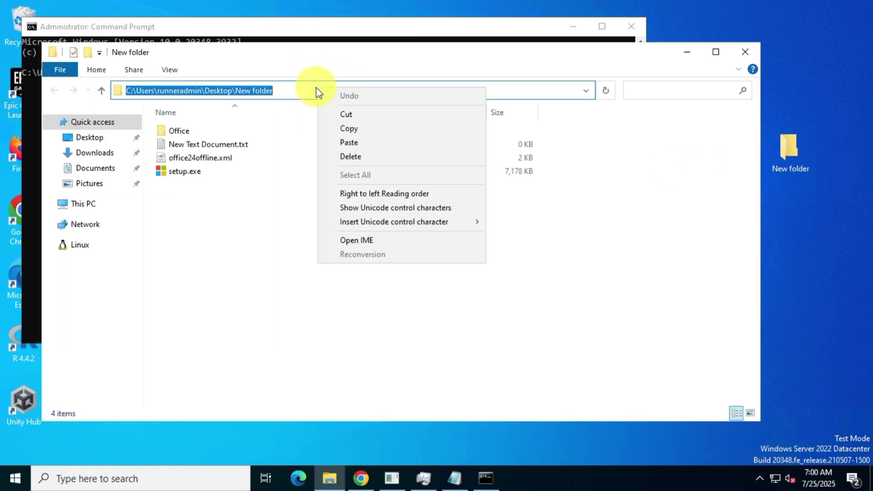
left_click(383, 130)
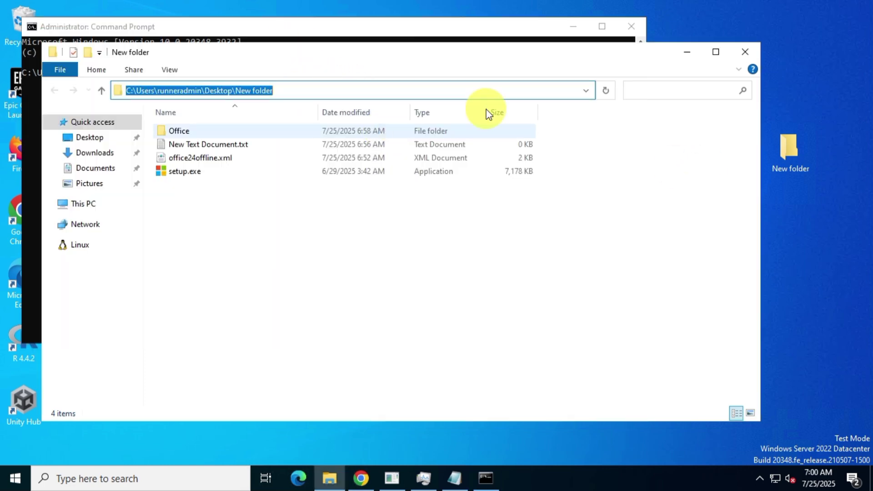
left_click(688, 52)
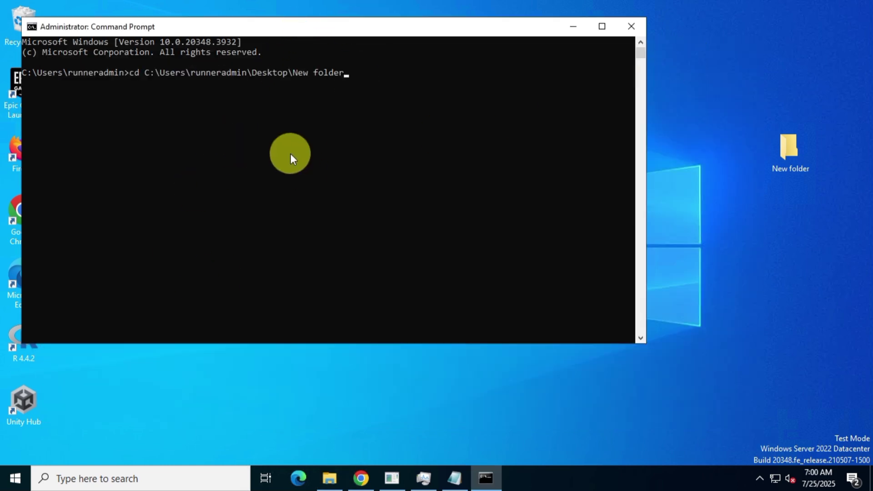
key("Return")
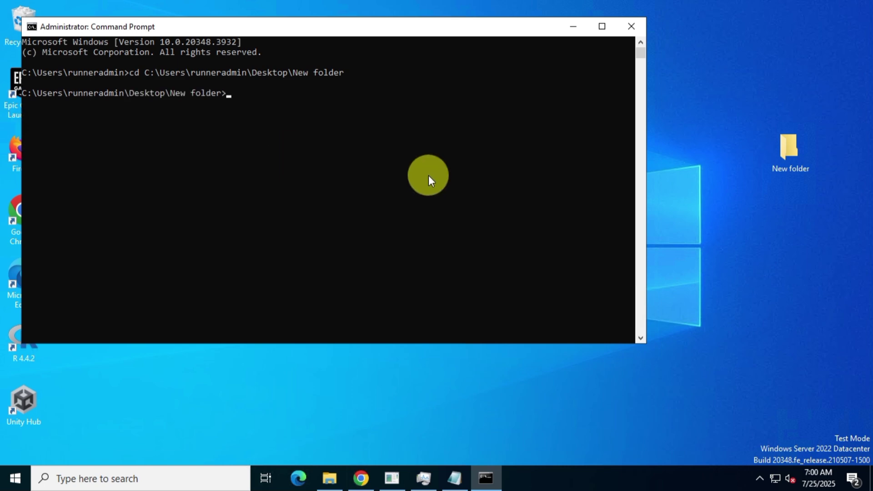
Step: In the Office Deployment Tool article, scroll to the Install Microsoft 365 Apps section
left_click(362, 477)
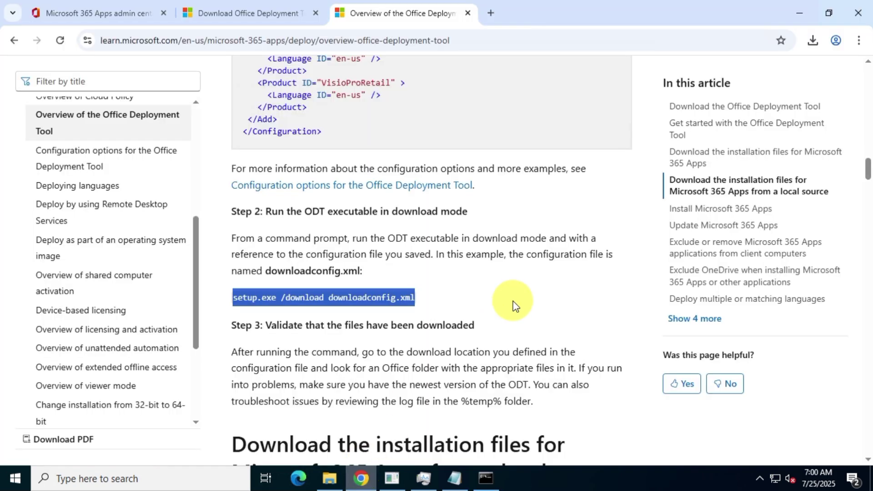
scroll(509, 296, "down", 3)
scroll(511, 300, "down", 10)
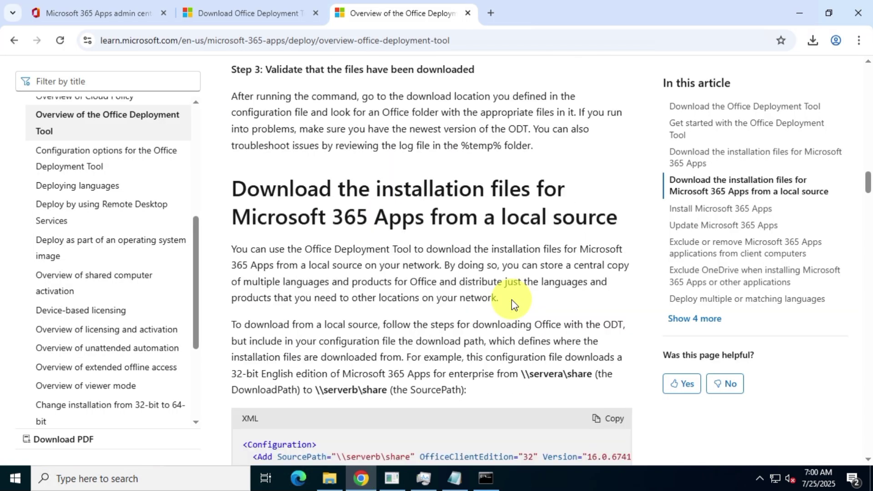
scroll(511, 302, "up", 4)
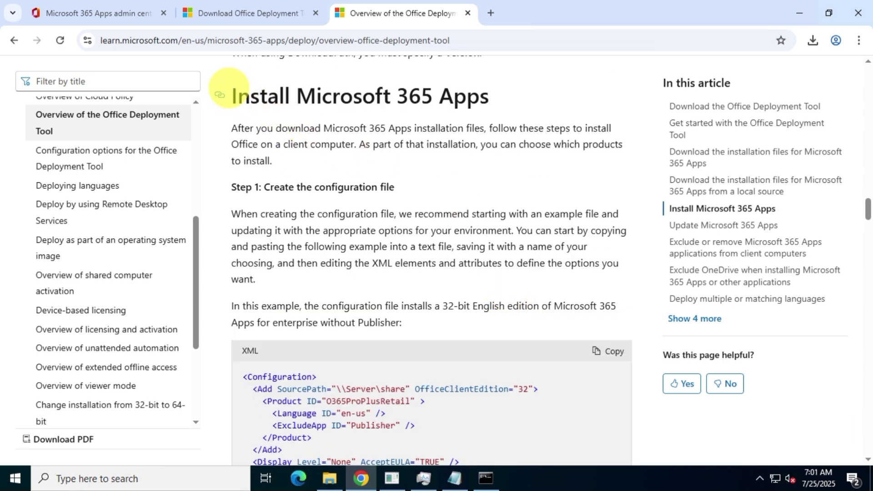
triple_click(454, 94)
scroll(512, 203, "down", 7)
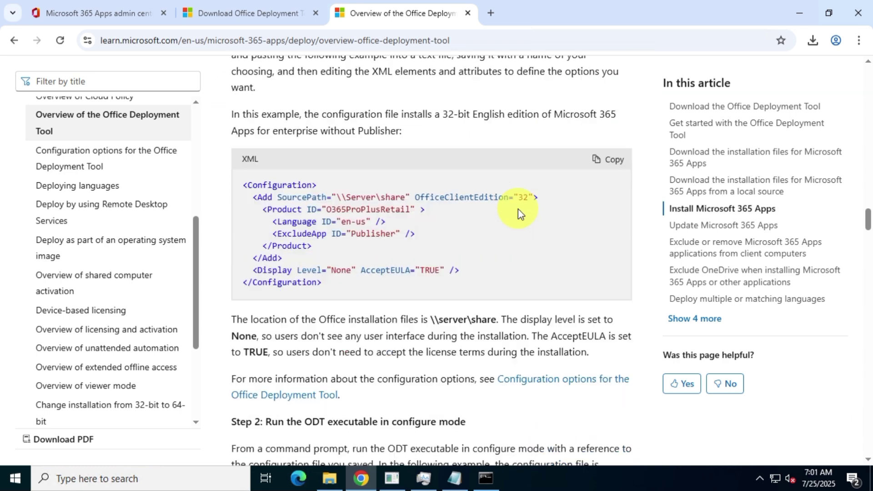
scroll(511, 207, "down", 3)
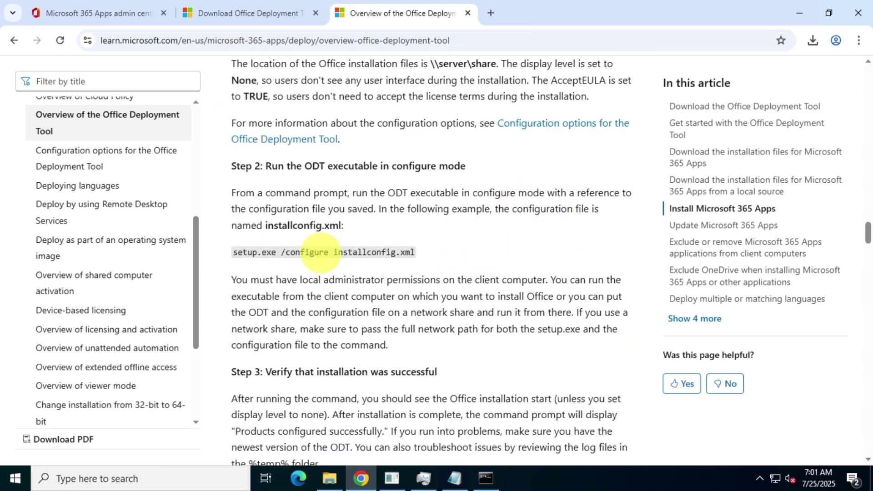
Step: Copy the setup.exe /configure installconfig.xml command line
left_click_drag(229, 247, 408, 246)
right_click(403, 252)
left_click(427, 272)
scroll(502, 263, "down", 8)
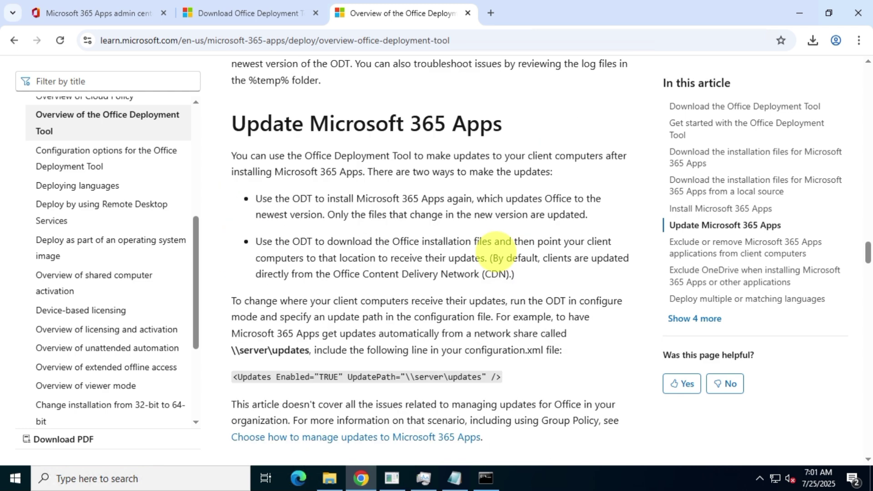
scroll(496, 251, "down", 8)
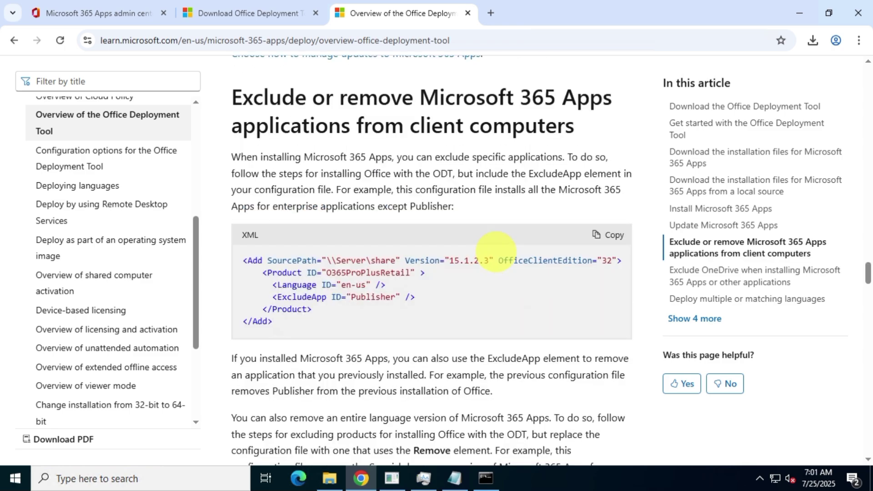
scroll(568, 296, "up", 5)
Step: In Notepad, add line two: setup.exe /configure office24offline.xml below the download command
left_click(799, 13)
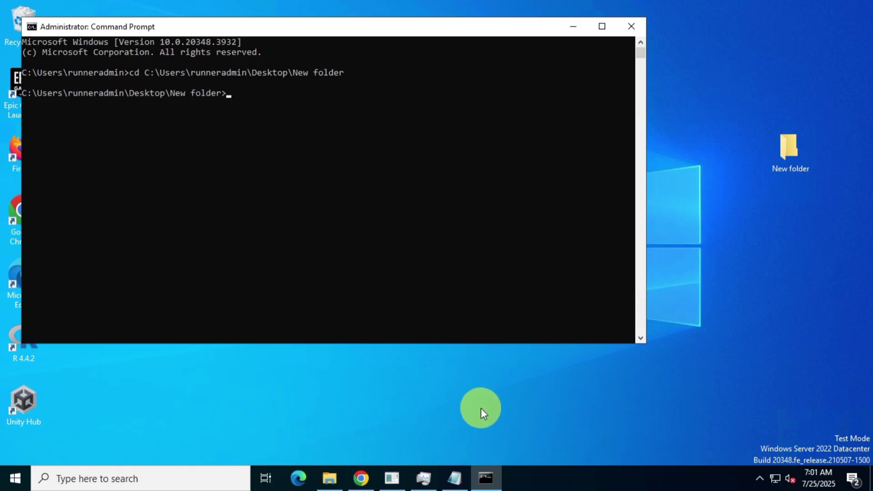
left_click(454, 476)
left_click(479, 128)
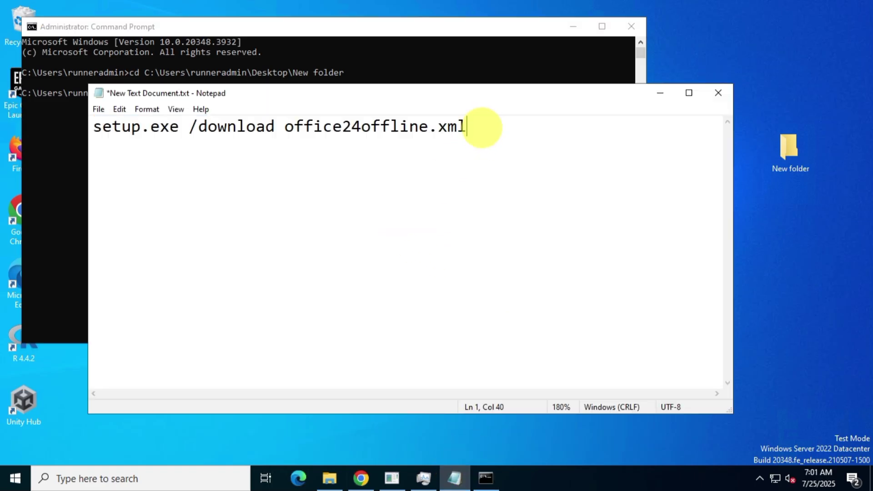
key("Return")
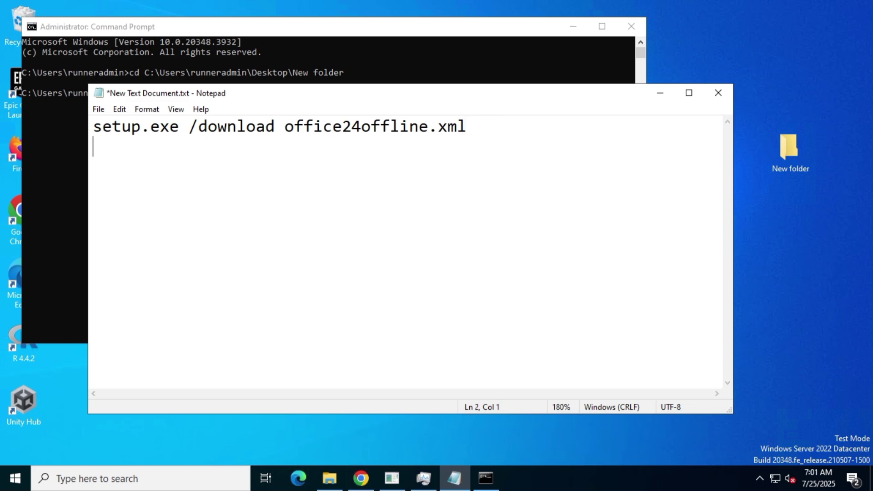
key("ctrl+v")
left_click_drag(464, 126, 280, 123)
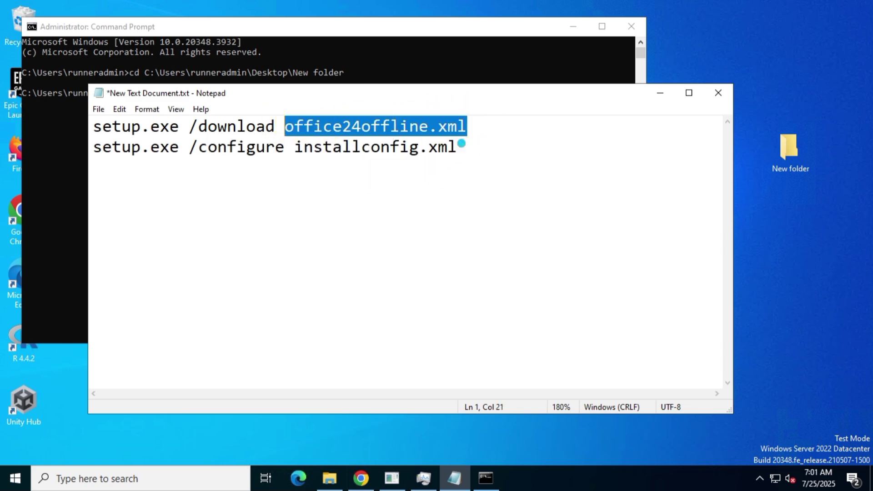
left_click_drag(459, 146, 301, 148)
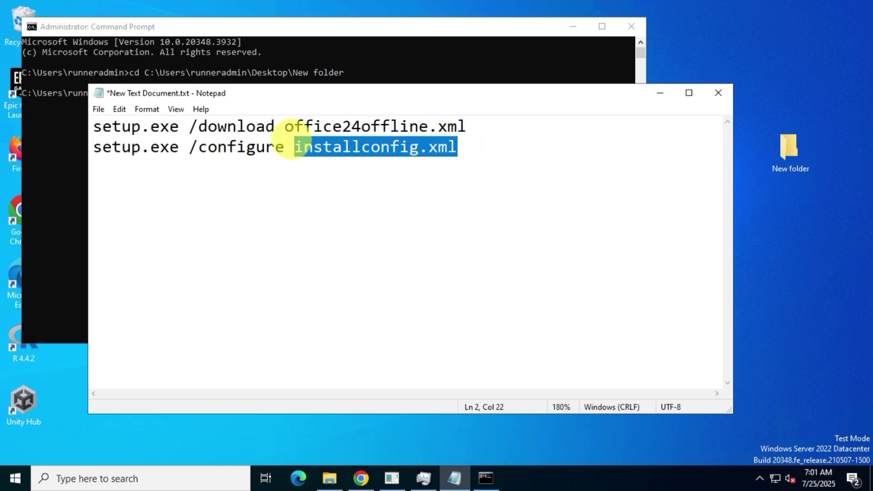
key("ctrl+v")
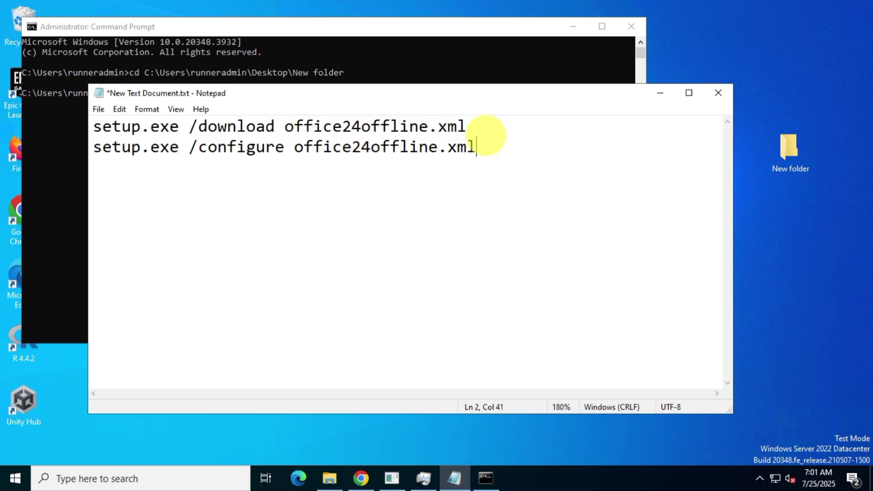
Step: Copy the whole setup.exe /configure office24offline.xml line
left_click_drag(476, 147, 88, 144)
right_click(90, 149)
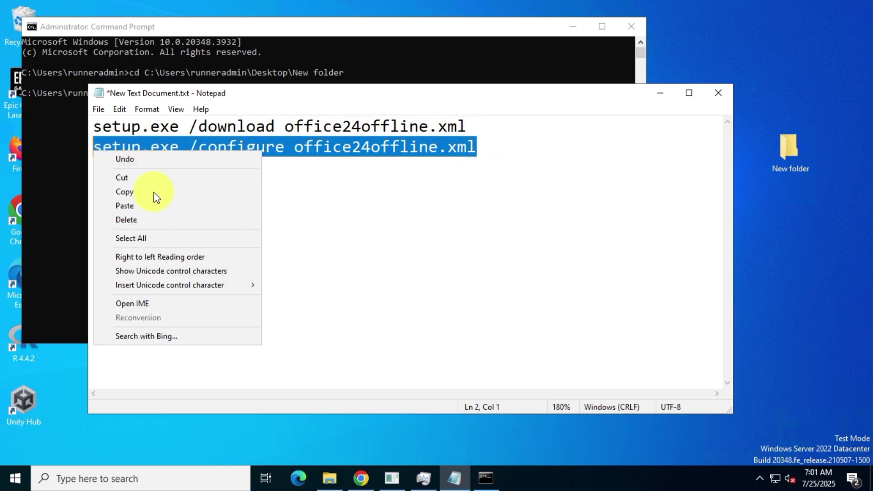
left_click(152, 191)
Step: Paste setup.exe /configure office24offline.xml at the administrator prompt and run it
left_click(660, 100)
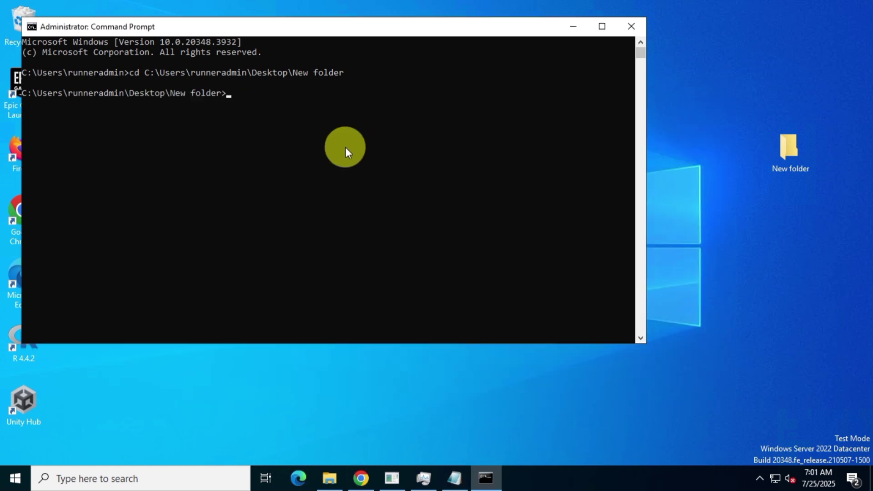
right_click(344, 147)
left_click(423, 481)
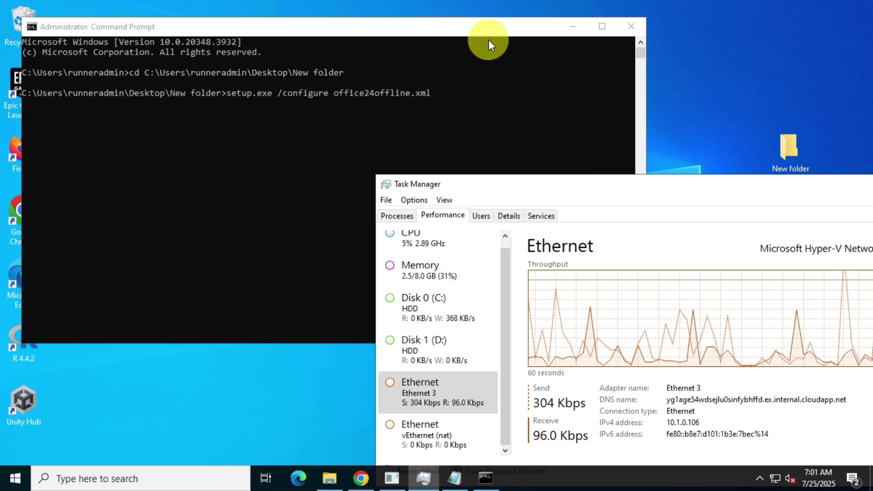
left_click(500, 32)
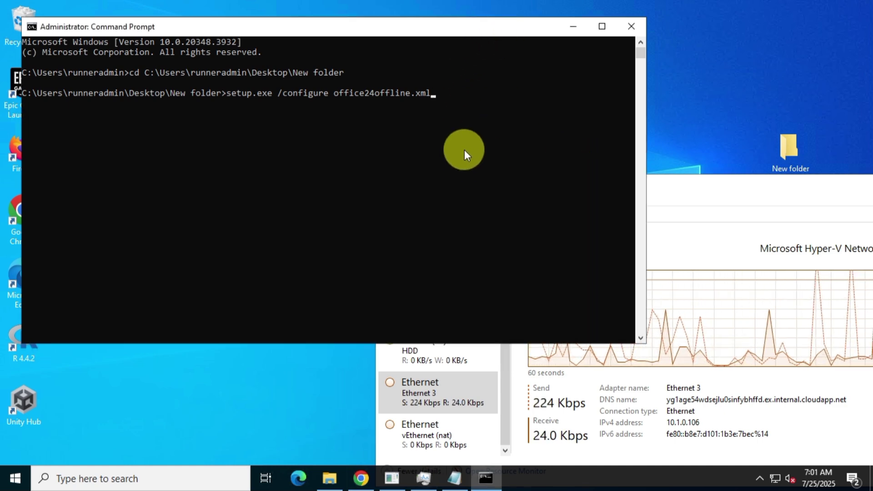
key("Return")
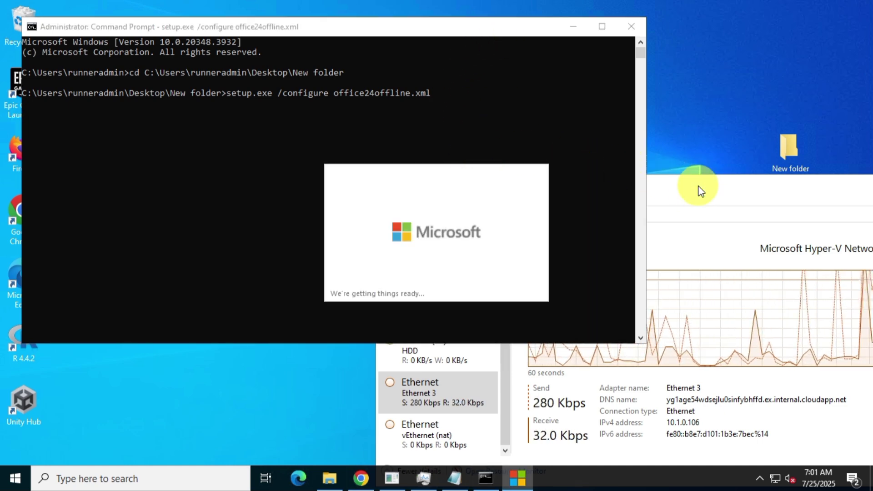
Step: Watch the Office installation alongside the network monitor, then close the completion window
left_click(700, 184)
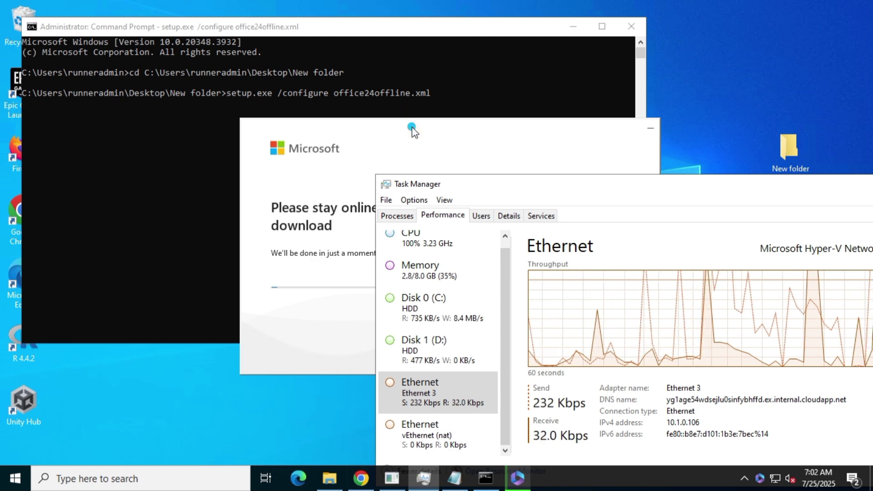
left_click_drag(409, 131, 277, 51)
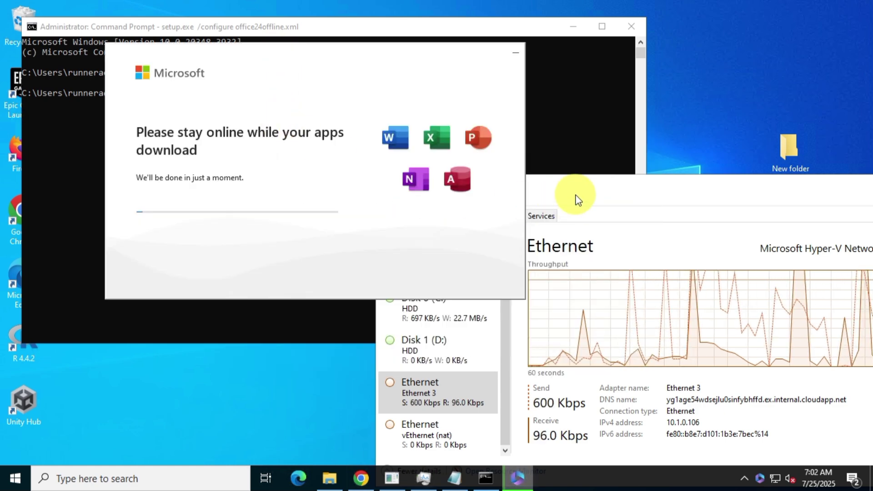
left_click(597, 194)
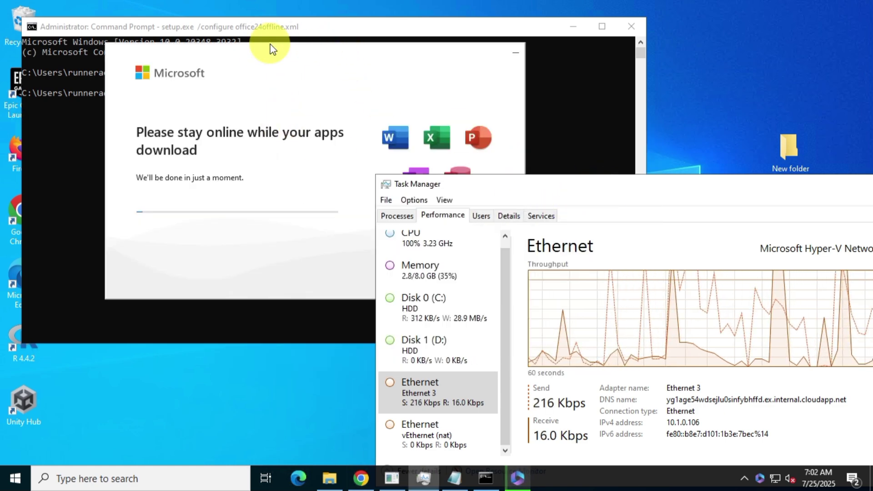
left_click_drag(344, 53, 280, 48)
left_click(558, 182)
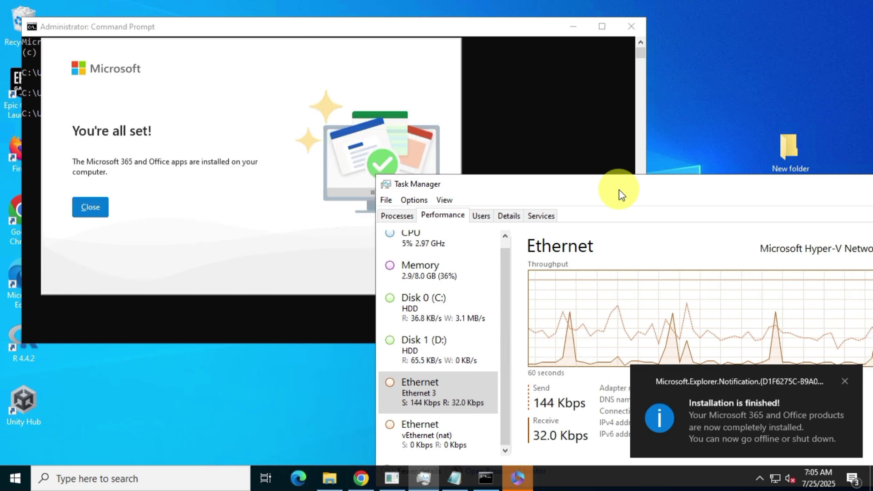
left_click(88, 206)
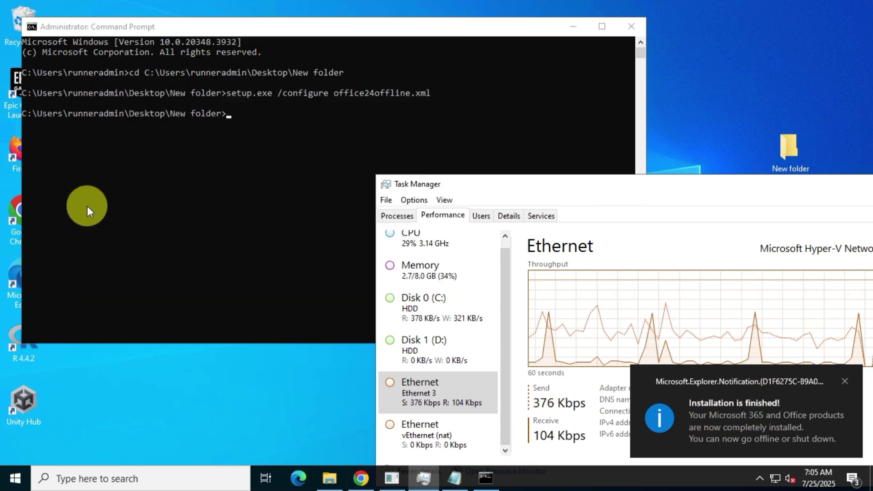
Step: Close Command Prompt and launch Word from the Start menu app list
left_click(629, 28)
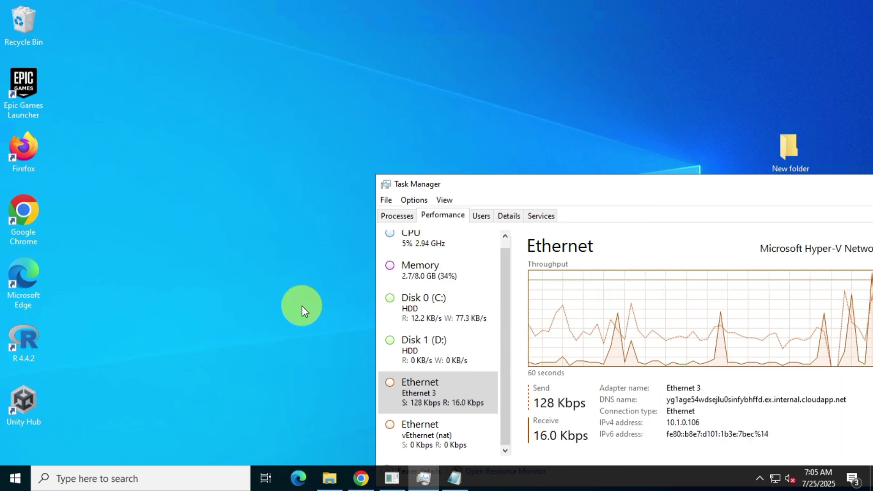
left_click(16, 479)
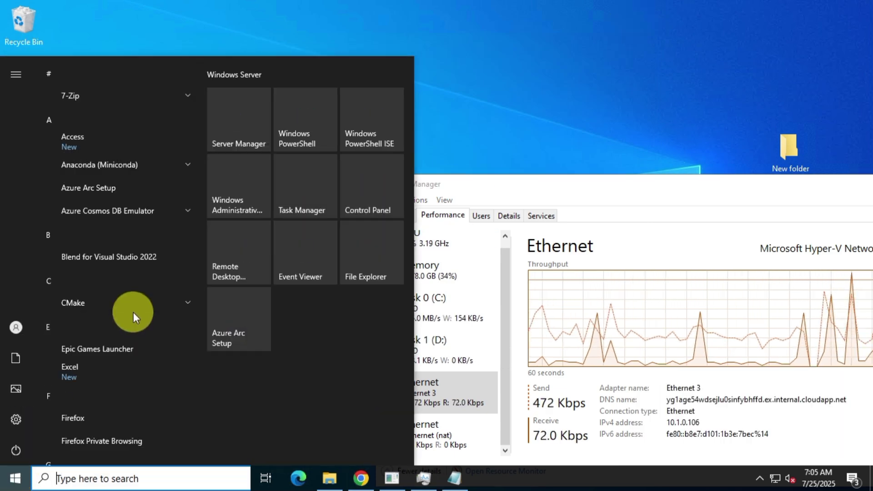
scroll(115, 295, "down", 15)
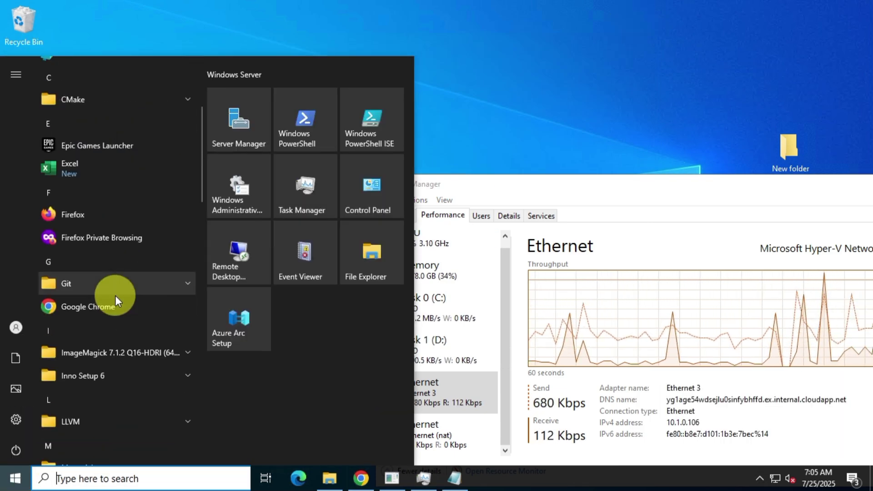
scroll(116, 296, "down", 3)
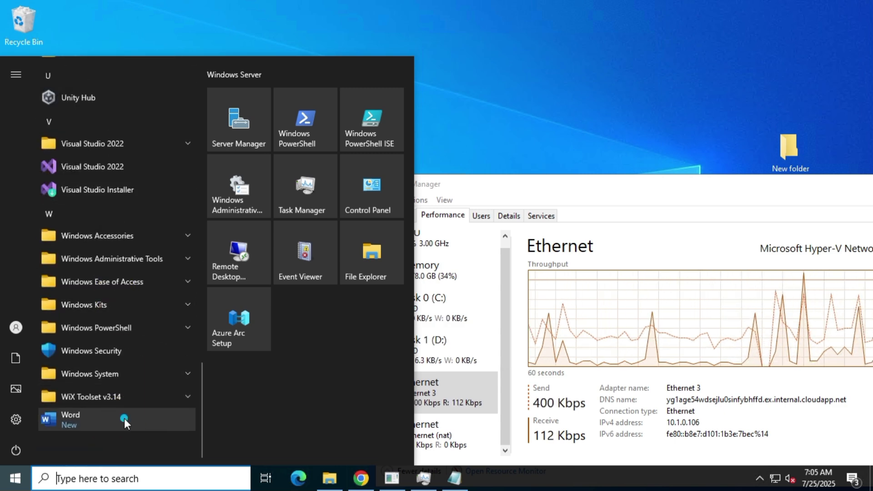
left_click(124, 418)
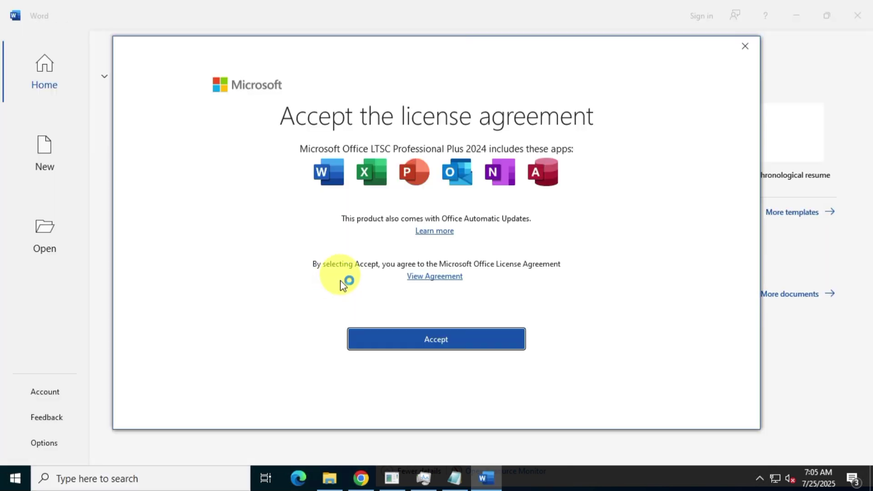
Step: Accept the license, dismiss the privacy and activation prompts, and show the Account page
left_click(444, 337)
left_click(684, 380)
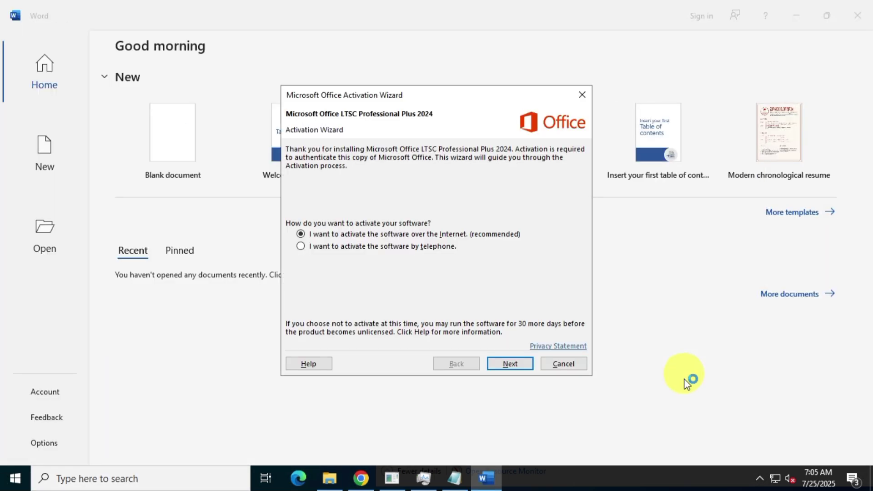
left_click(554, 364)
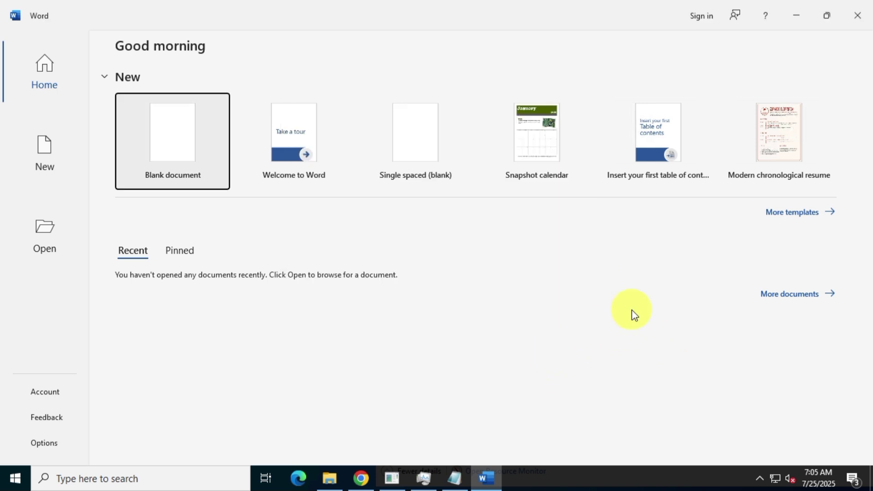
left_click(47, 392)
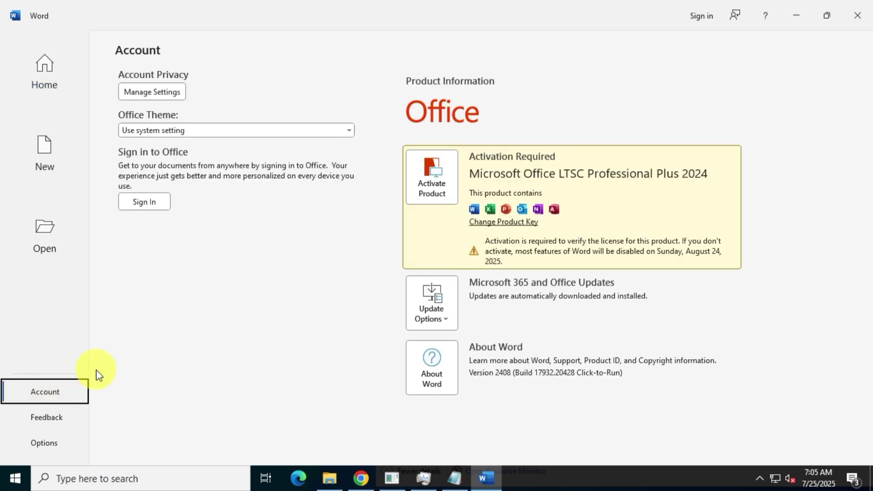